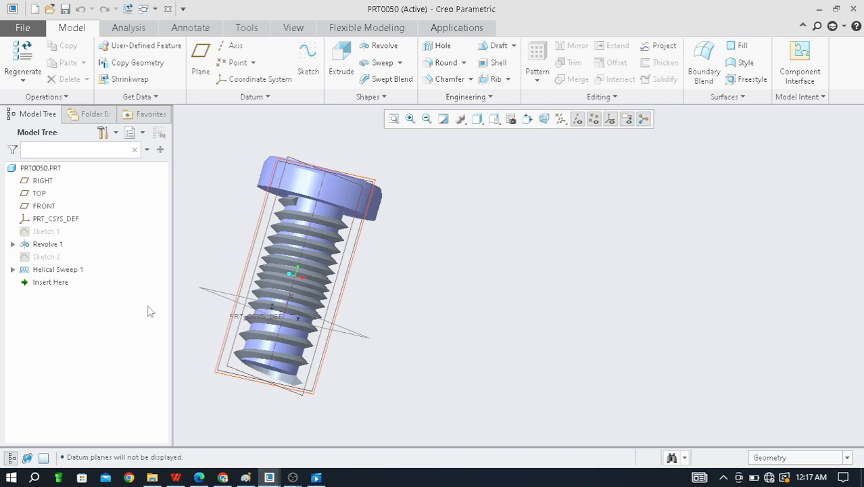
# Examine the finished bolt model, its head and its helical thread, from several angles.
pyautogui.scroll(-1, 289, 254)
pyautogui.keyDown('shift'); pyautogui.moveTo(290, 254); pyautogui.dragTo(330, 237, button='middle'); pyautogui.keyUp('shift')
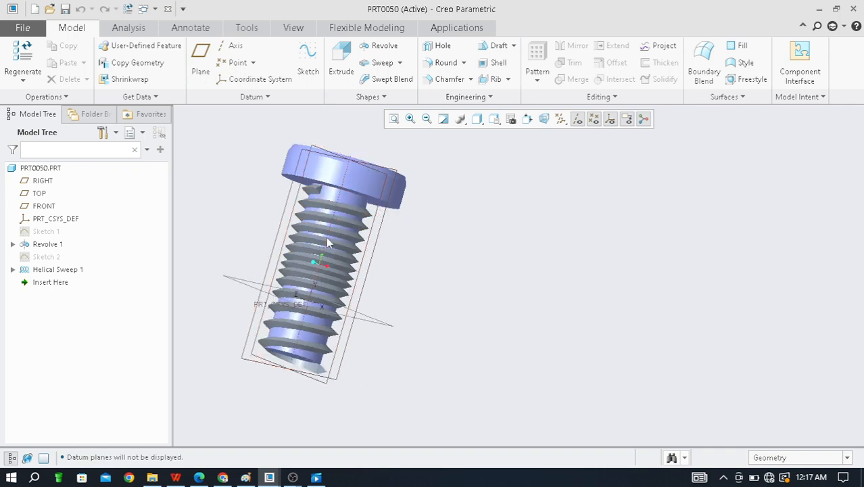
pyautogui.scroll(2, 320, 230)
pyautogui.scroll(-2, 420, 254)
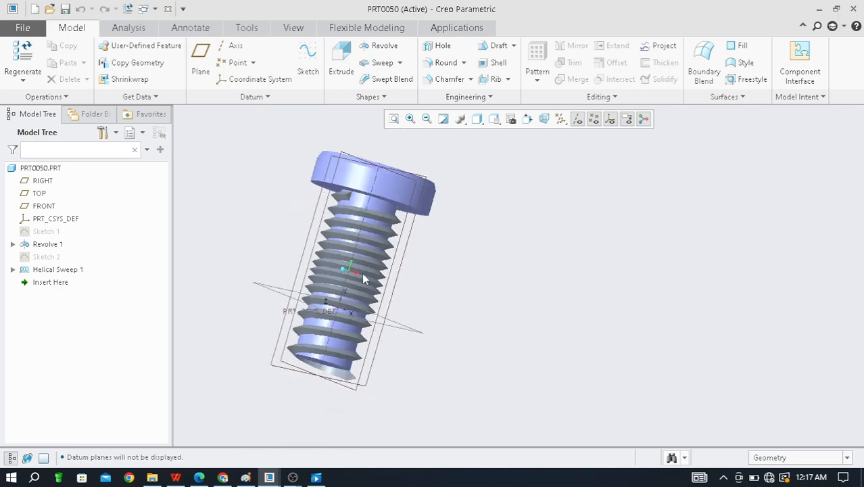
pyautogui.moveTo(329, 302)
pyautogui.mouseDown(button='middle')
pyautogui.moveTo(349, 260)
pyautogui.moveTo(330, 289)
pyautogui.mouseUp(button='middle')
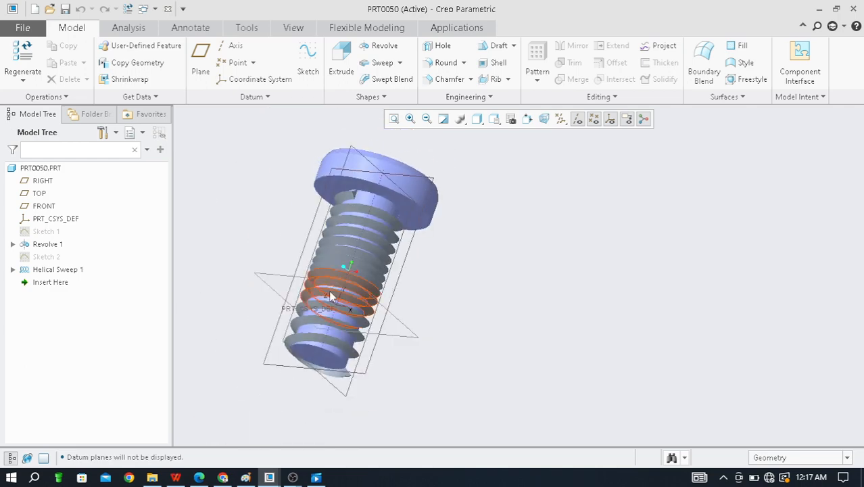
pyautogui.scroll(2, 330, 289)
pyautogui.moveTo(385, 271); pyautogui.dragTo(367, 231, button='middle')
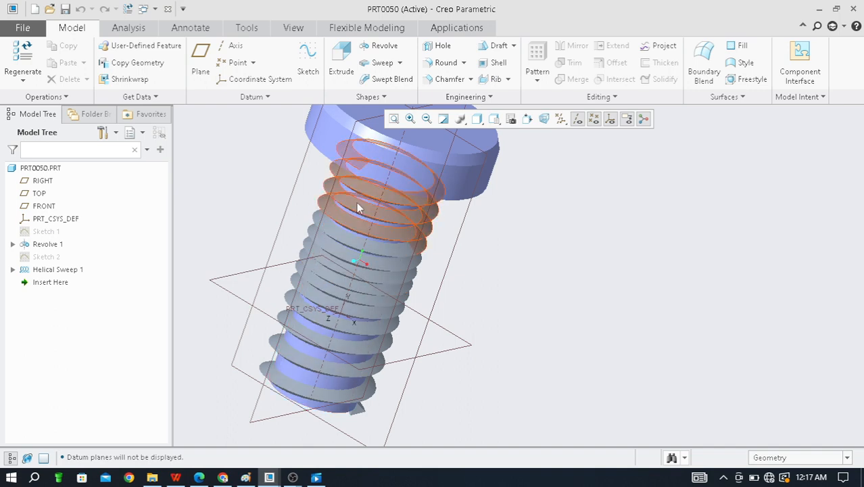
pyautogui.scroll(2, 357, 210)
pyautogui.scroll(-2, 372, 256)
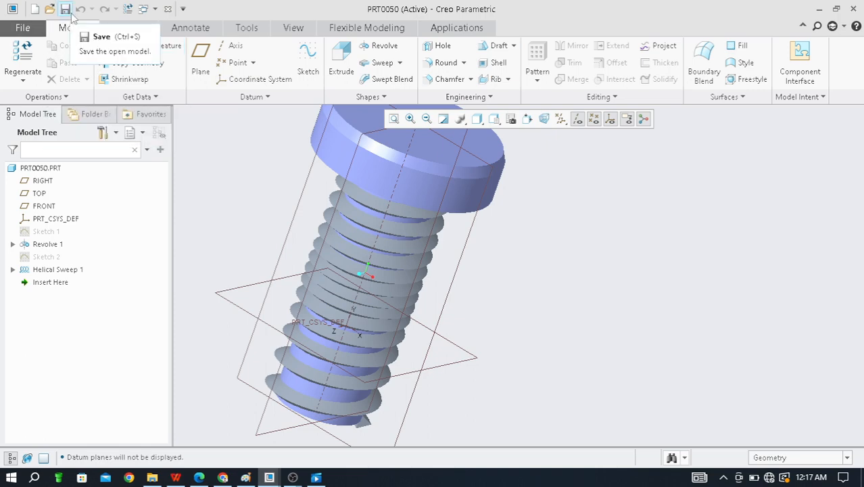
# Start a new solid part named prt0051 without using the default template.
pyautogui.click(24, 31)
pyautogui.click(30, 51)
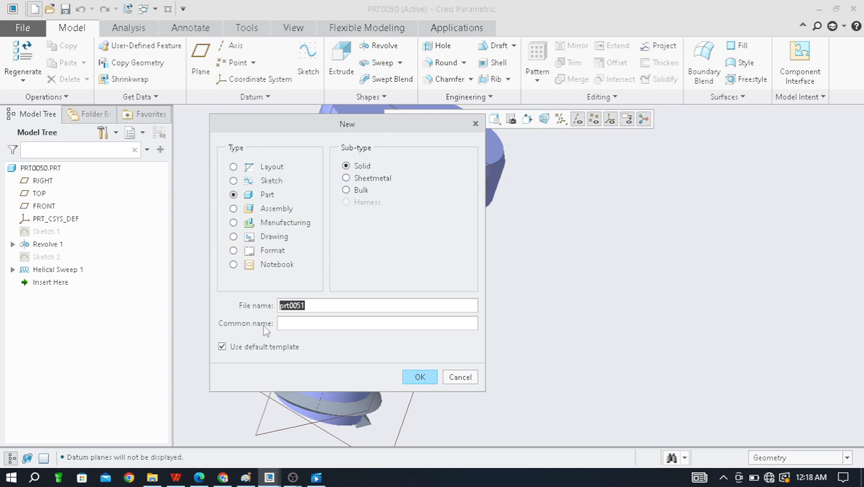
pyautogui.click(322, 305)
pyautogui.moveTo(322, 305); pyautogui.dragTo(266, 302)
pyautogui.click(297, 305)
pyautogui.click(222, 347)
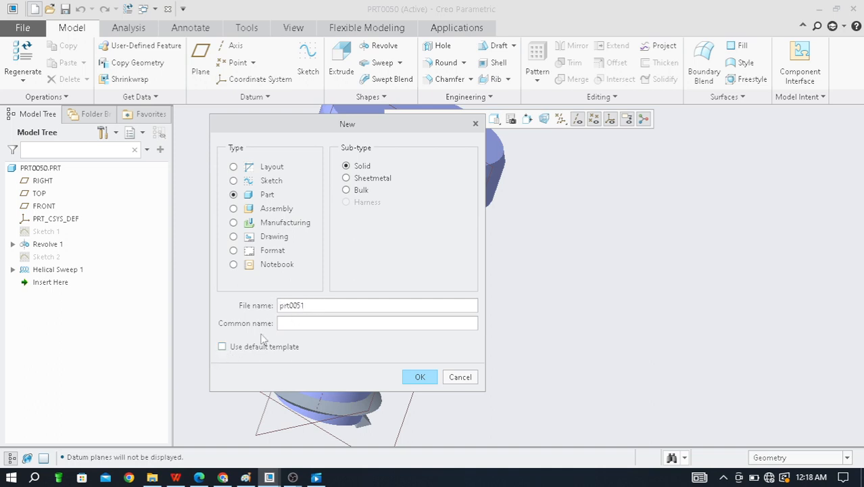
pyautogui.click(418, 377)
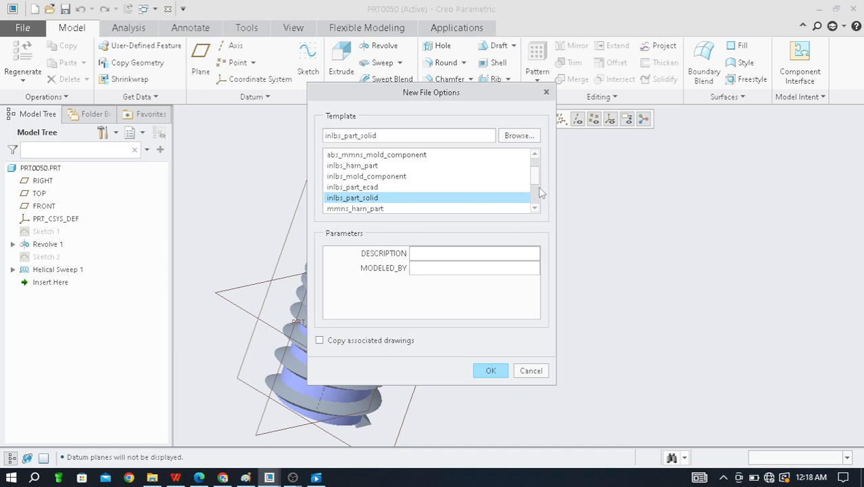
# Create the part from the mmns_part_solid template and maximize its window.
pyautogui.click(534, 209)
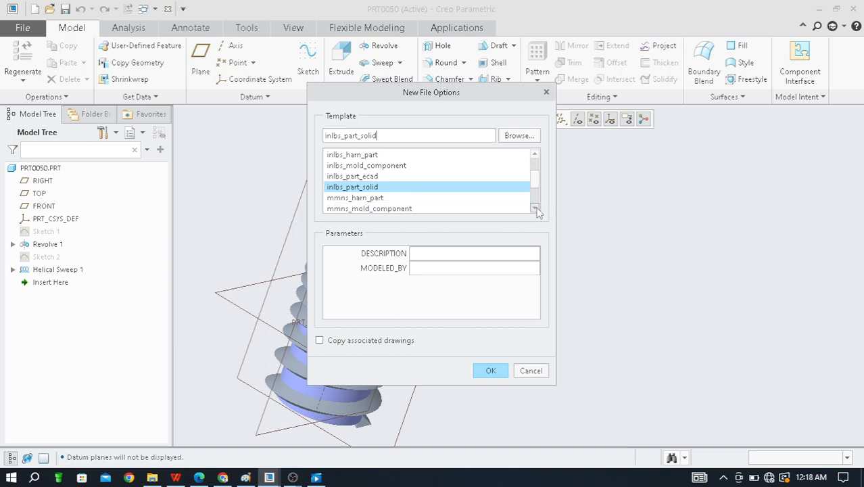
pyautogui.click(535, 209)
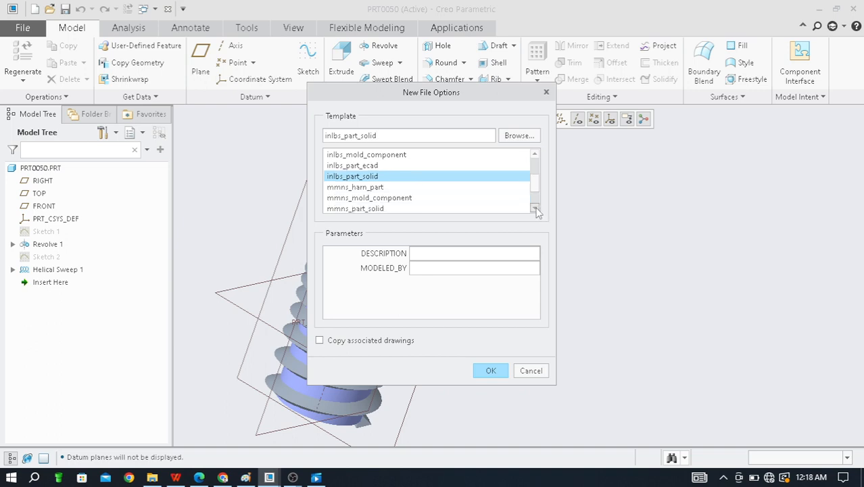
pyautogui.click(385, 209)
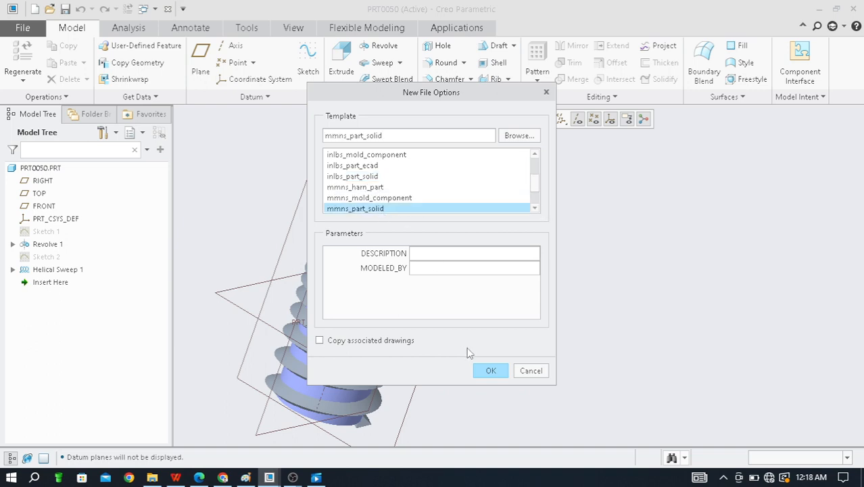
pyautogui.click(491, 372)
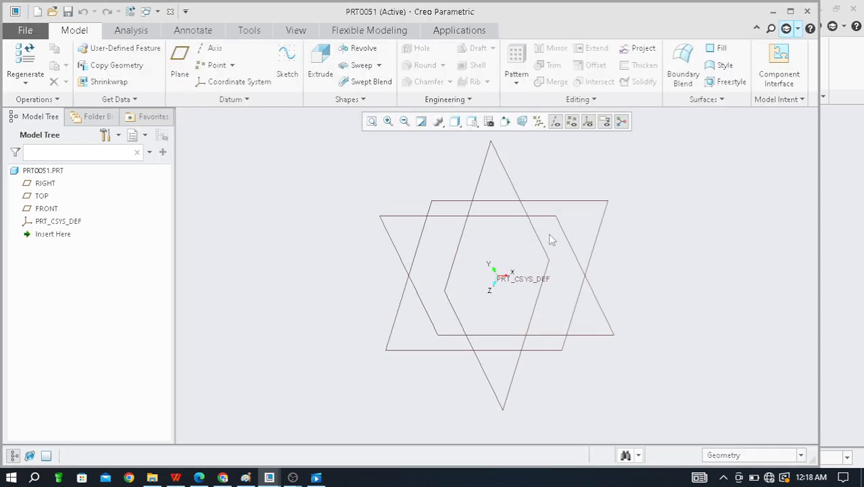
pyautogui.click(791, 11)
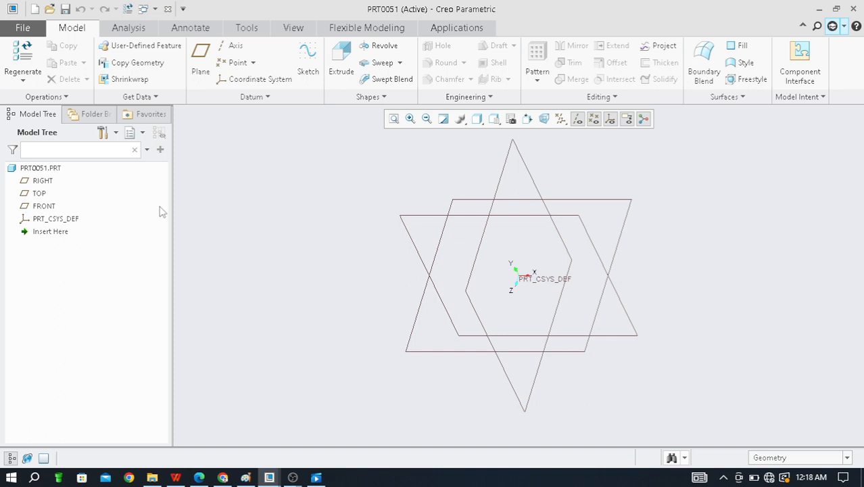
# Start a sketch on the FRONT plane and orient the view to the sketch plane.
pyautogui.click(52, 206)
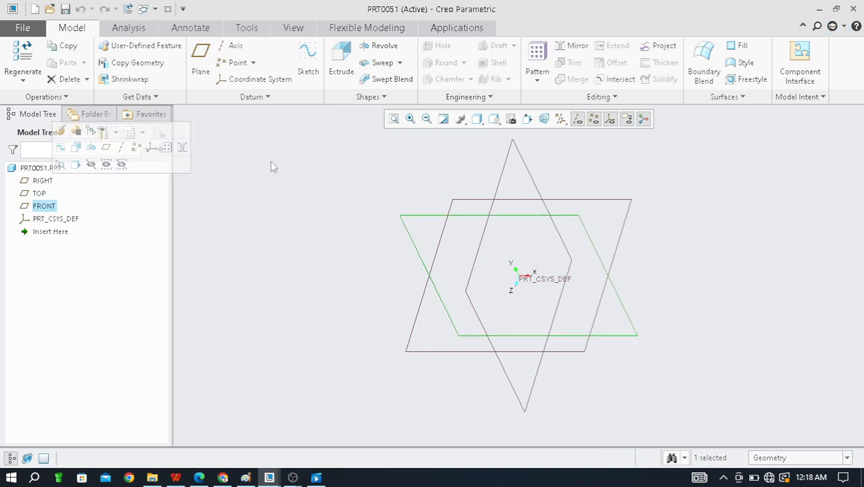
pyautogui.click(308, 64)
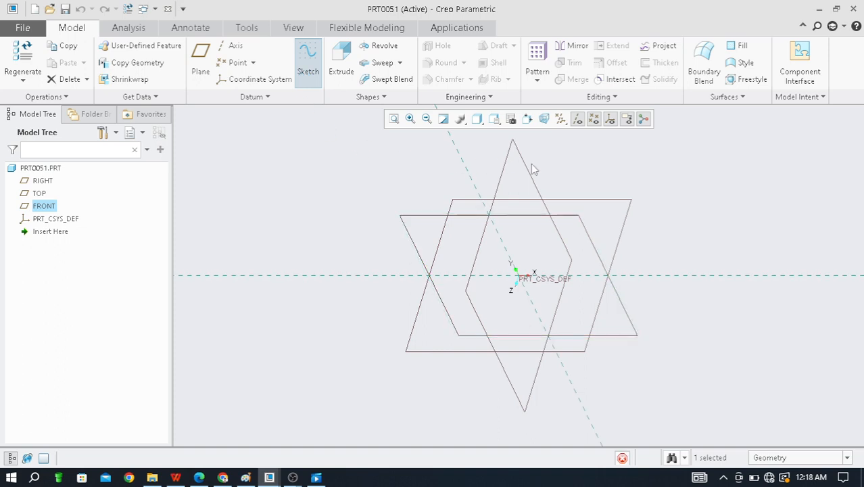
pyautogui.click(578, 124)
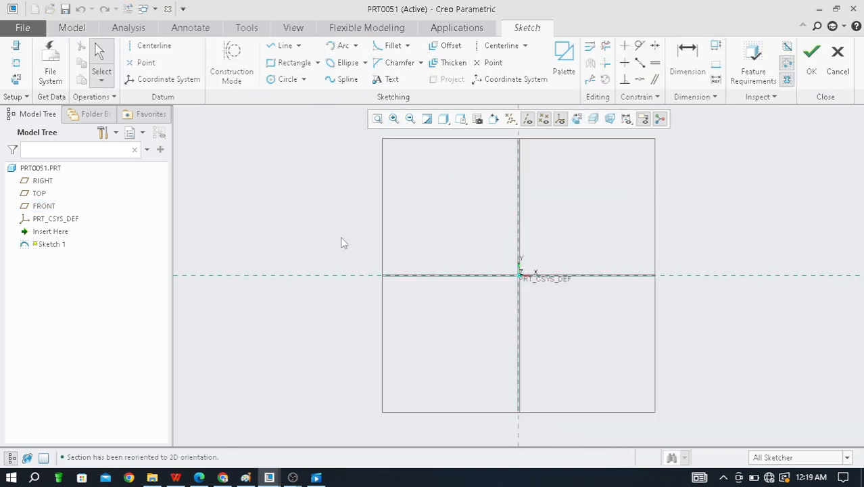
pyautogui.scroll(-1, 343, 243)
# Draw a vertical datum centerline through the origin of the sketch.
pyautogui.click(150, 46)
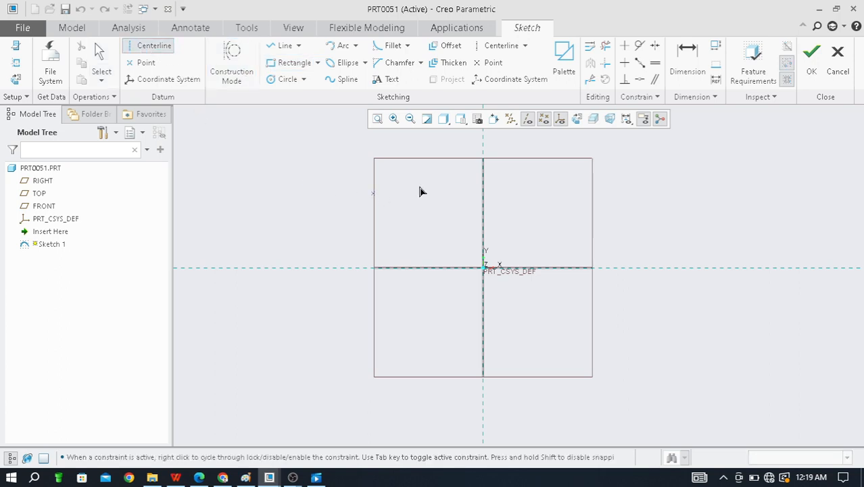
pyautogui.click(483, 170)
pyautogui.click(483, 325)
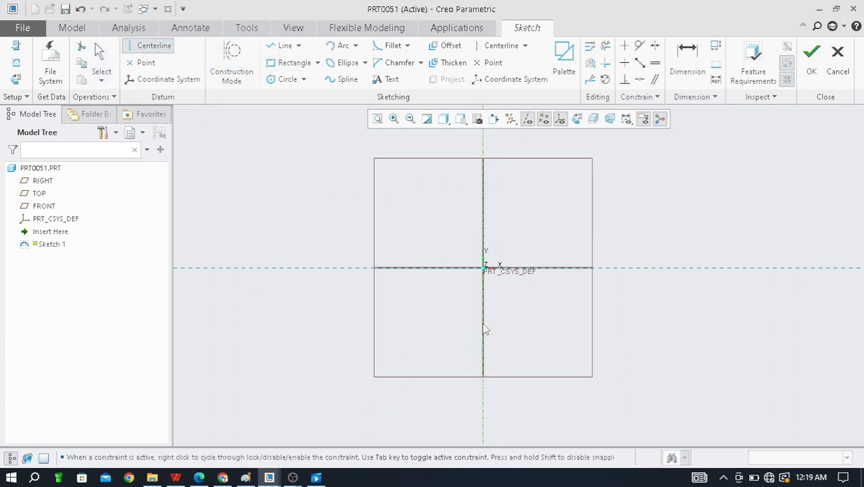
pyautogui.middleClick(550, 217)
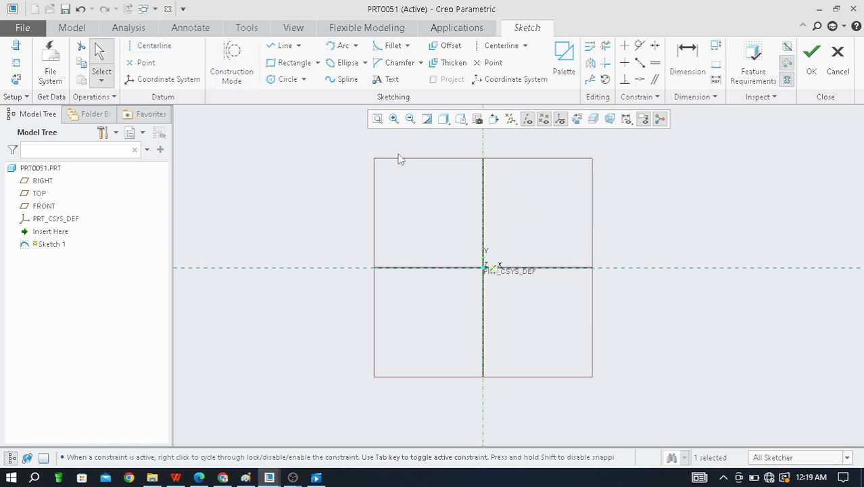
# Draw the half head profile from the centerline: top edge about 106, chamfer about 14 high, side about 57 and underside about 38 inward.
pyautogui.click(281, 48)
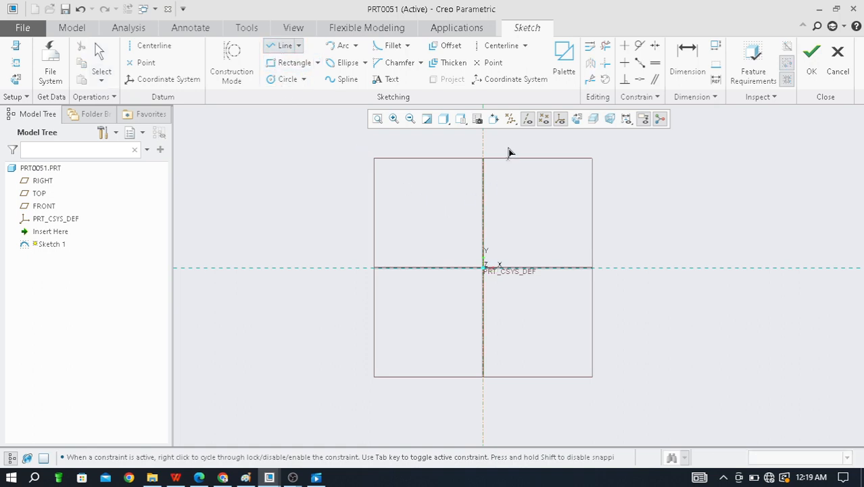
pyautogui.scroll(-3, 509, 148)
pyautogui.scroll(2, 480, 196)
pyautogui.scroll(1, 464, 199)
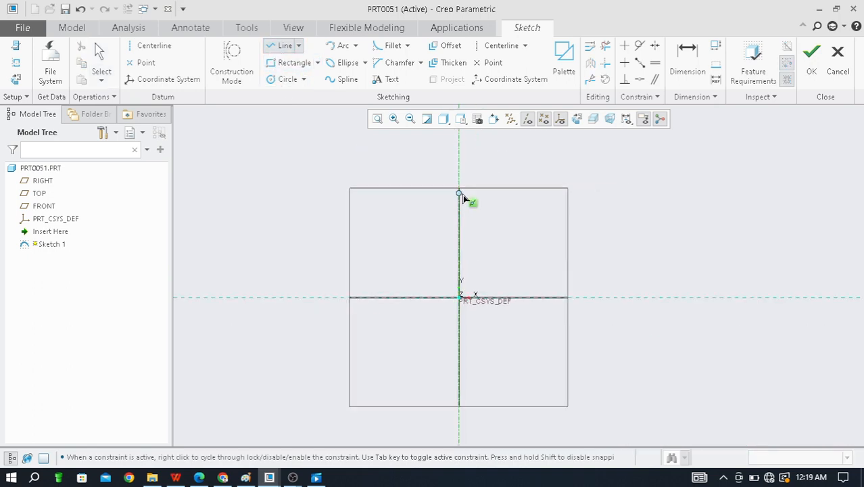
pyautogui.scroll(-2, 467, 224)
pyautogui.scroll(1, 453, 189)
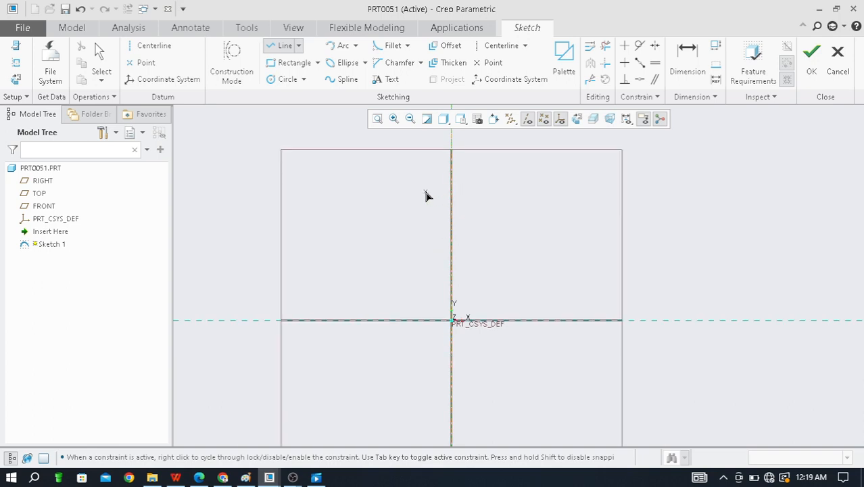
pyautogui.click(451, 164)
pyautogui.click(380, 164)
pyautogui.scroll(3, 378, 166)
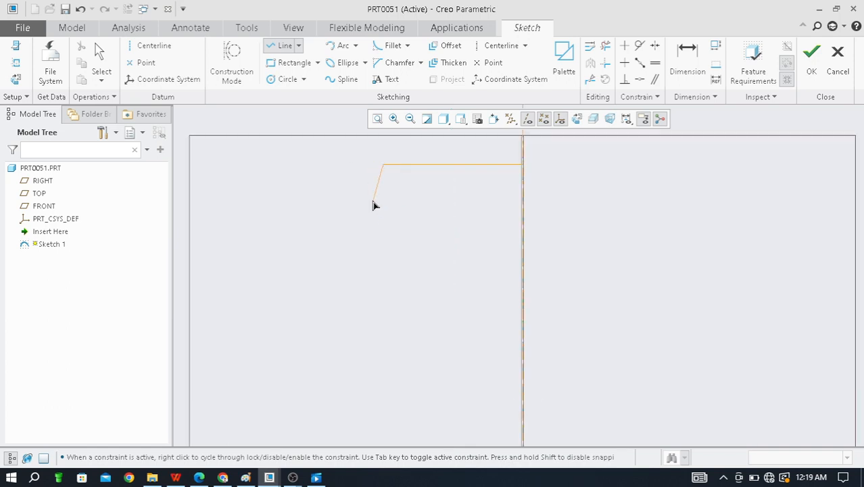
pyautogui.click(363, 183)
pyautogui.scroll(-2, 363, 183)
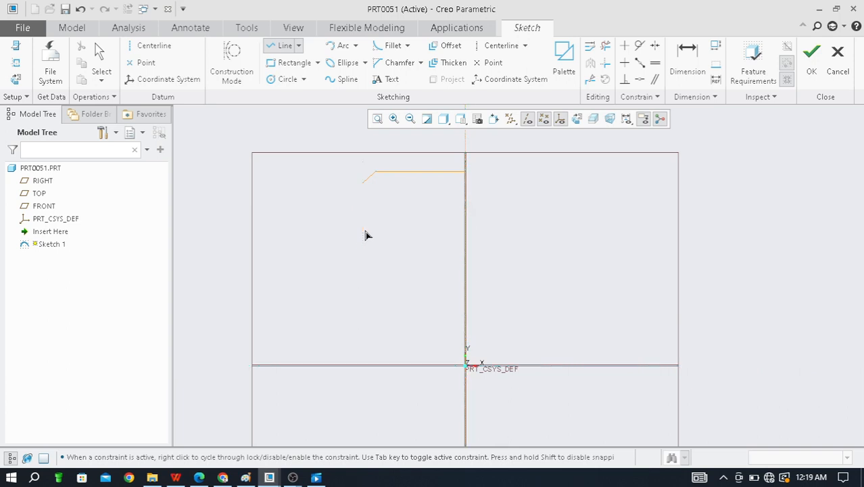
pyautogui.click(364, 231)
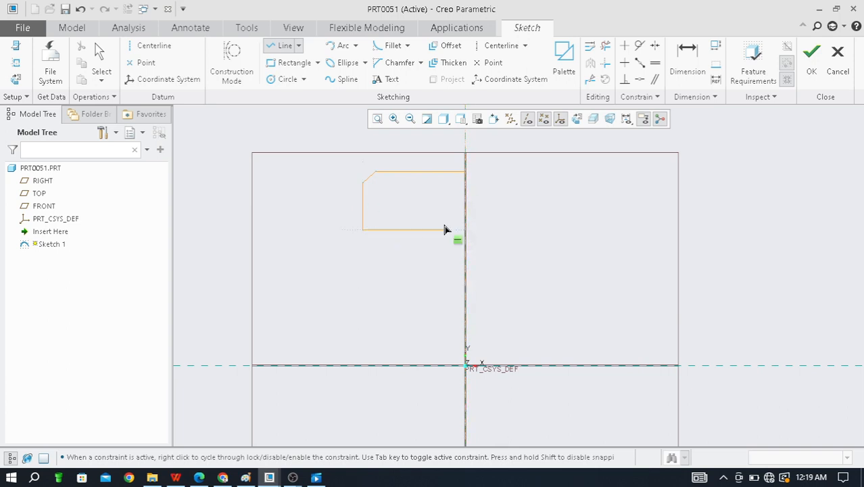
pyautogui.click(395, 230)
# Continue the profile with a vertical shank edge about 354 long, a bottom edge to the centerline and a closing line along the axis.
pyautogui.scroll(-3, 391, 218)
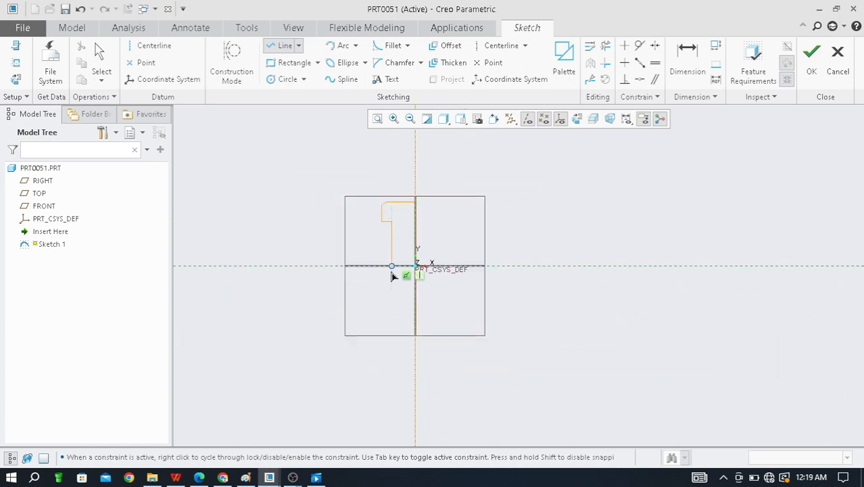
pyautogui.click(393, 318)
pyautogui.click(415, 319)
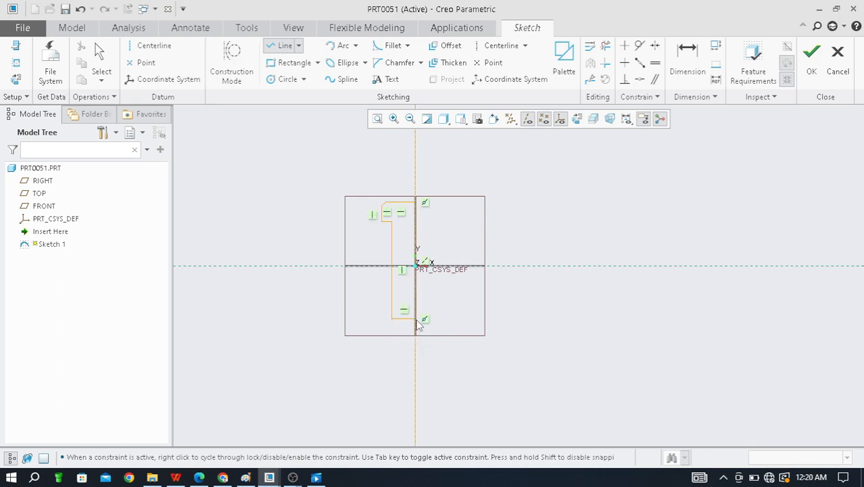
pyautogui.click(417, 203)
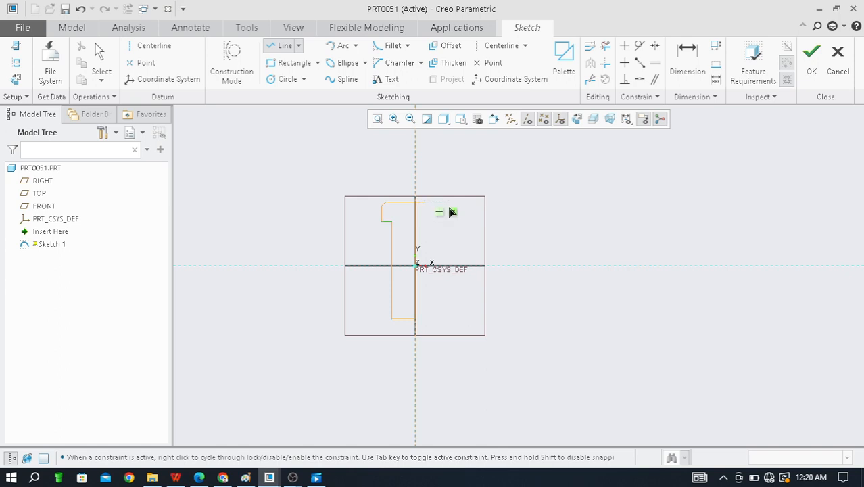
pyautogui.middleClick(556, 211)
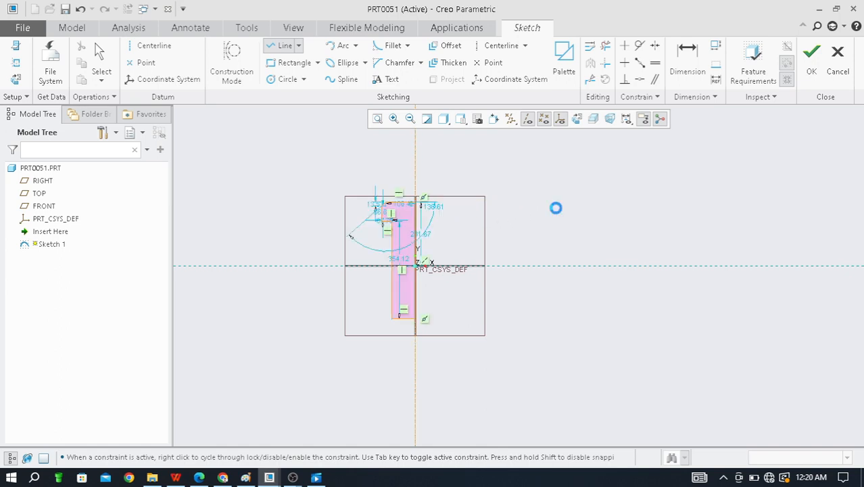
pyautogui.middleClick(556, 212)
# Check the closed half bolt profile and accept the sketch.
pyautogui.scroll(-4, 451, 205)
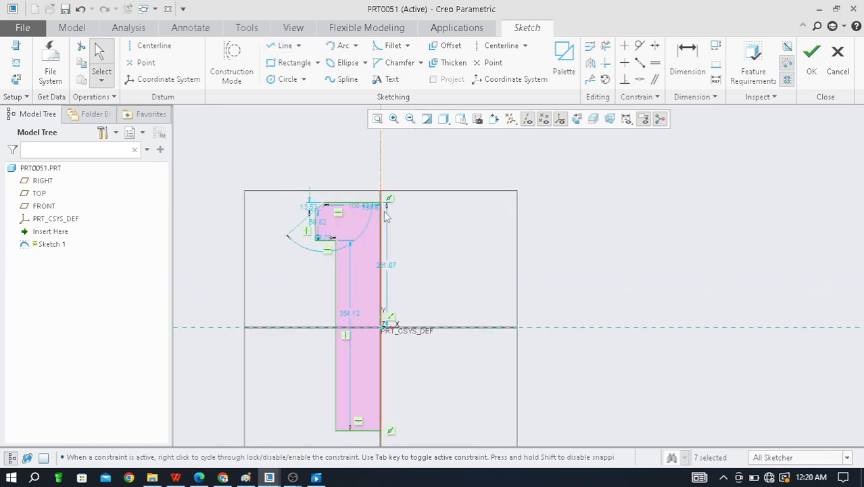
pyautogui.scroll(-3, 386, 217)
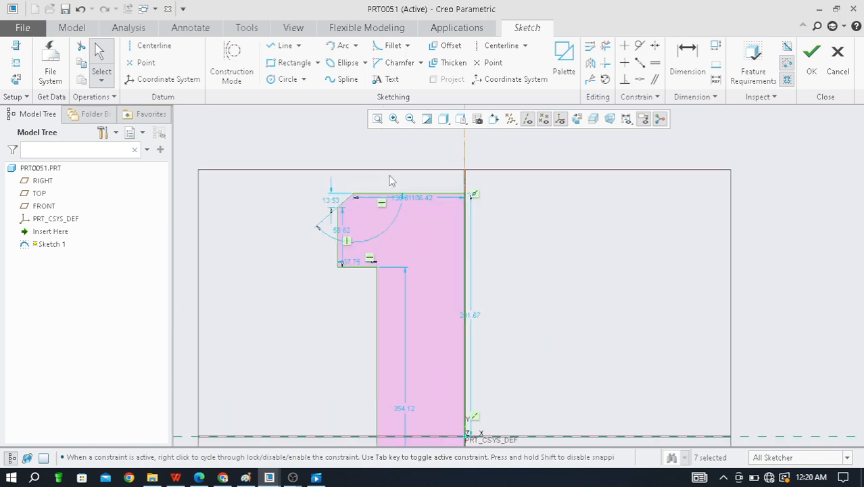
pyautogui.scroll(4, 356, 197)
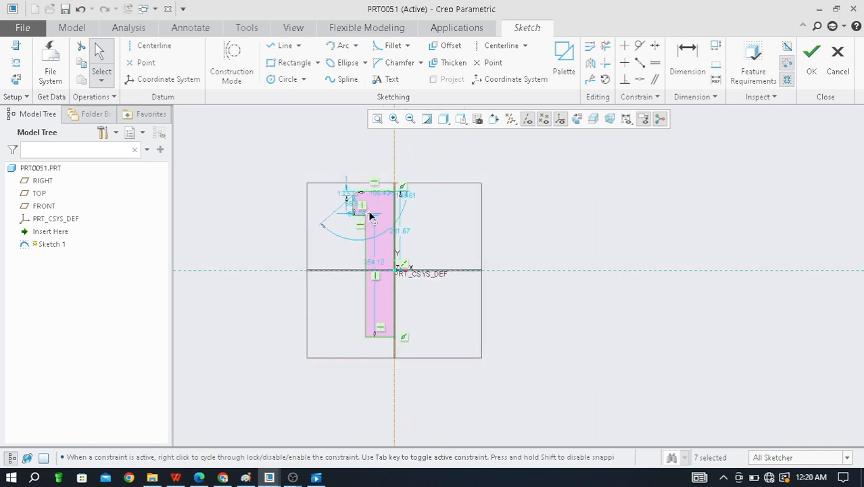
pyautogui.scroll(-4, 370, 215)
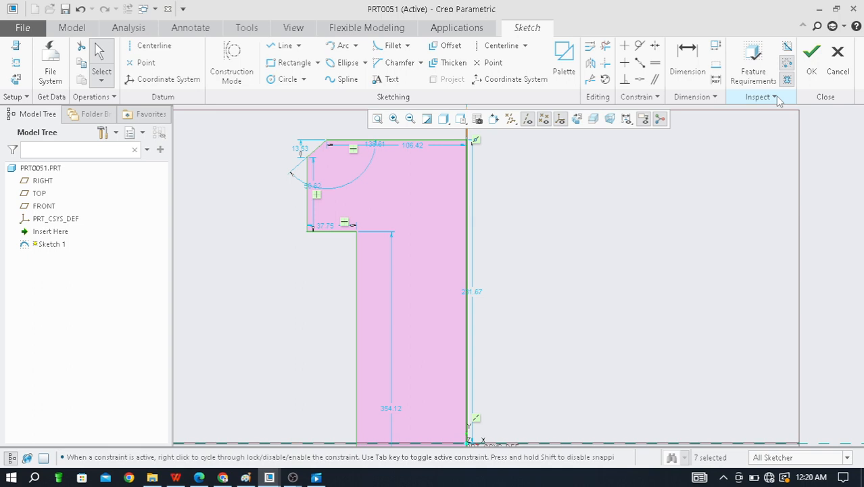
pyautogui.click(811, 59)
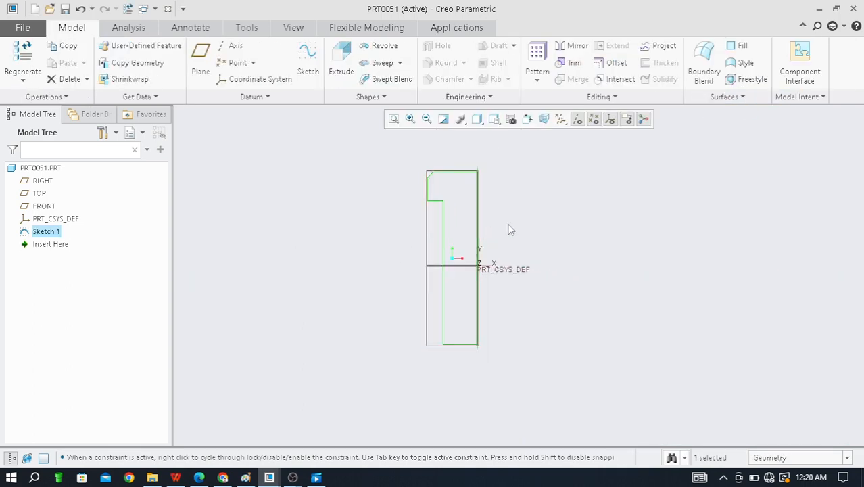
pyautogui.scroll(-2, 476, 206)
pyautogui.scroll(1, 482, 203)
pyautogui.scroll(-1, 483, 202)
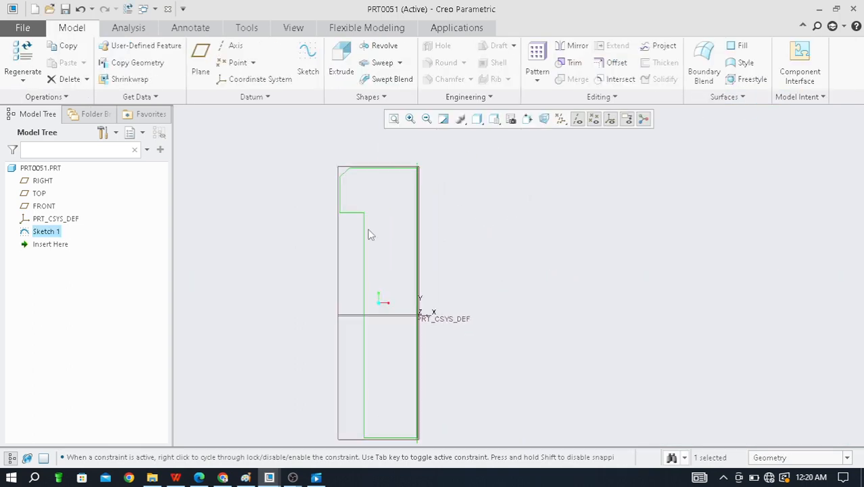
# Revolve the half bolt profile 360 degrees about its internal centerline and accept the solid.
pyautogui.scroll(1, 382, 232)
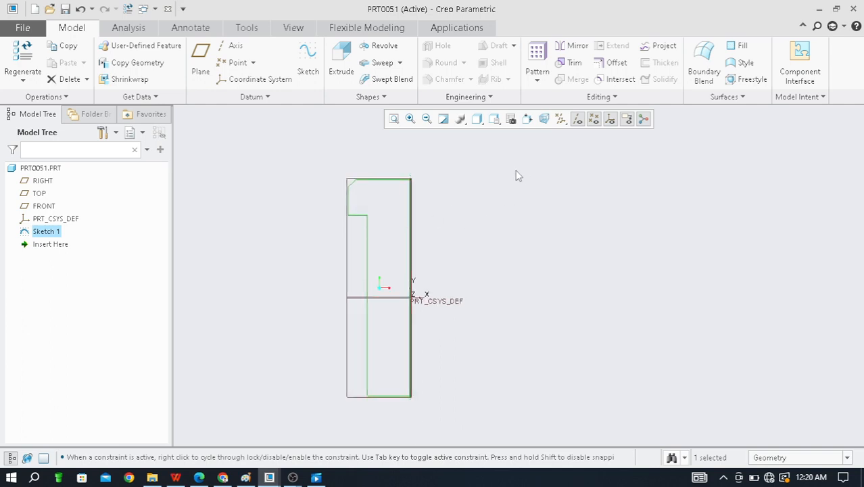
pyautogui.click(380, 46)
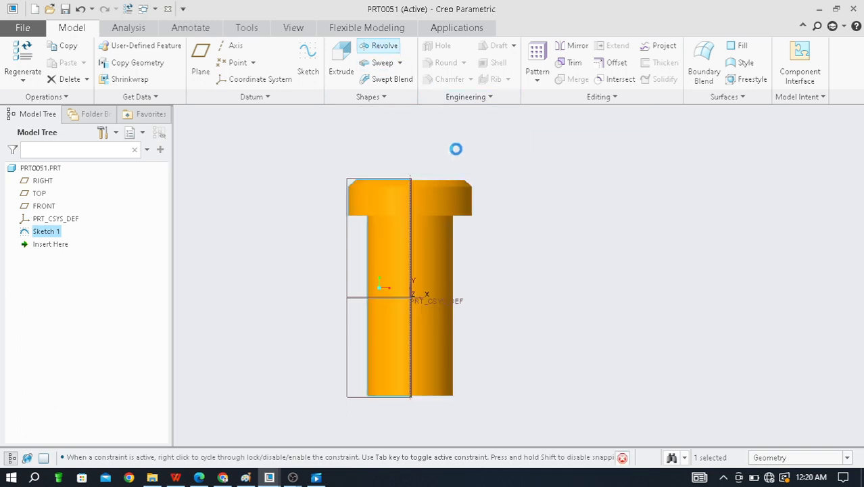
pyautogui.moveTo(435, 237); pyautogui.dragTo(408, 233, button='middle')
pyautogui.scroll(4, 408, 233)
pyautogui.scroll(-3, 478, 291)
pyautogui.moveTo(361, 271); pyautogui.dragTo(392, 289, button='middle')
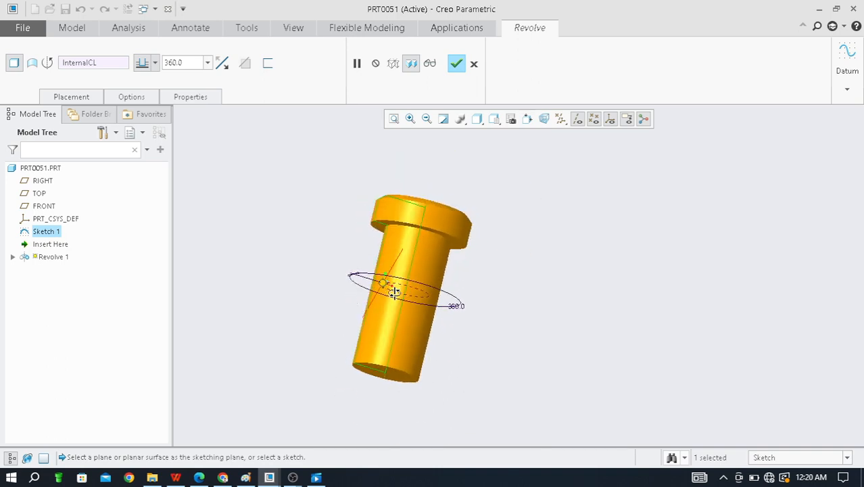
pyautogui.scroll(4, 433, 211)
pyautogui.scroll(-3, 430, 220)
pyautogui.moveTo(434, 229); pyautogui.dragTo(396, 228, button='middle')
pyautogui.scroll(3, 390, 225)
pyautogui.scroll(-3, 392, 225)
pyautogui.scroll(2, 395, 220)
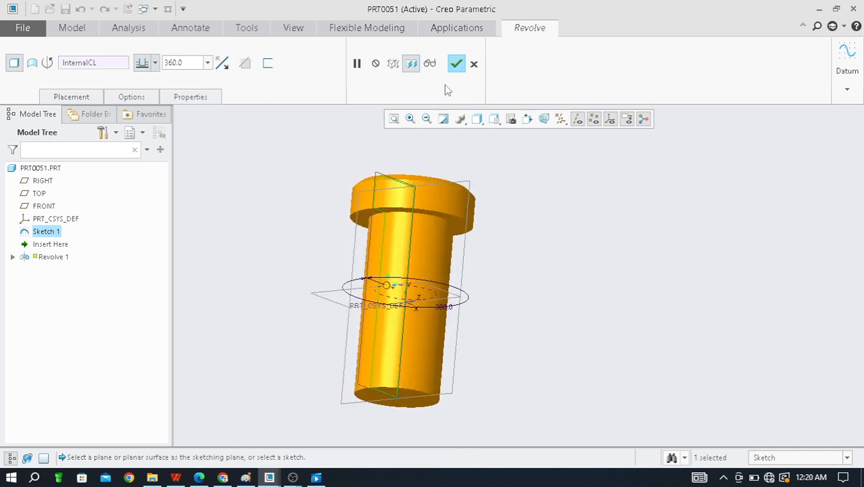
pyautogui.click(456, 63)
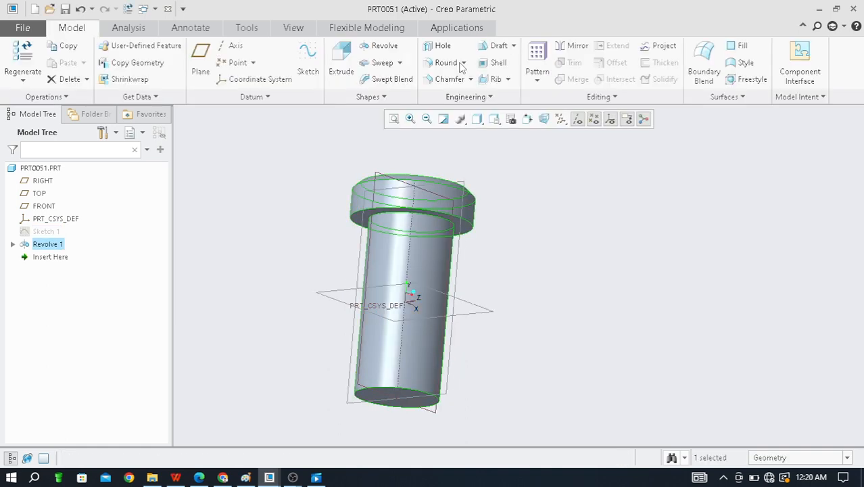
# Start a new sketch on the FRONT plane and orient the view parallel to the screen.
pyautogui.moveTo(441, 240)
pyautogui.mouseDown(button='middle')
pyautogui.moveTo(434, 269)
pyautogui.moveTo(430, 241)
pyautogui.mouseUp(button='middle')
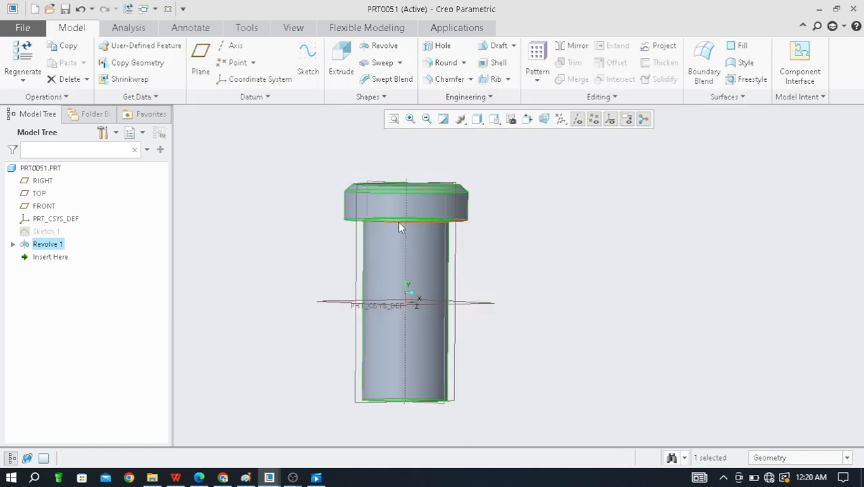
pyautogui.click(562, 120)
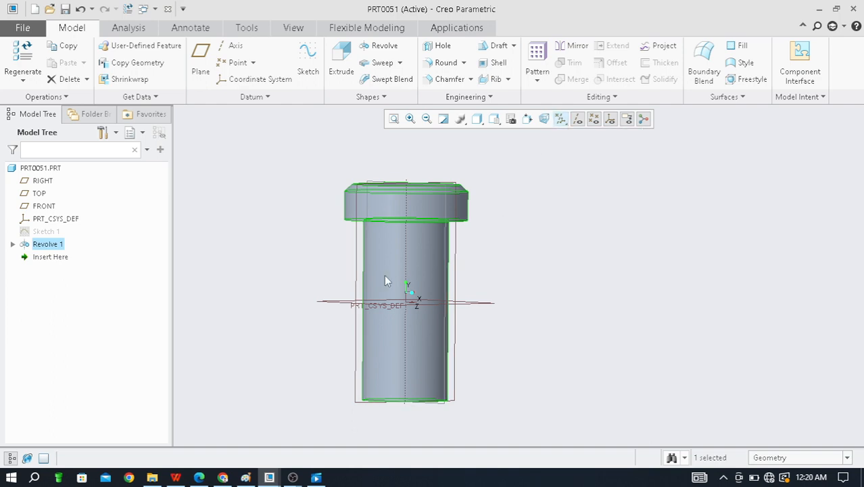
pyautogui.moveTo(322, 230); pyautogui.dragTo(333, 248, button='middle')
pyautogui.moveTo(342, 230); pyautogui.dragTo(397, 260, button='middle')
pyautogui.moveTo(348, 217)
pyautogui.mouseDown(button='middle')
pyautogui.moveTo(317, 228)
pyautogui.moveTo(334, 234)
pyautogui.moveTo(342, 213)
pyautogui.mouseUp(button='middle')
pyautogui.scroll(2, 341, 209)
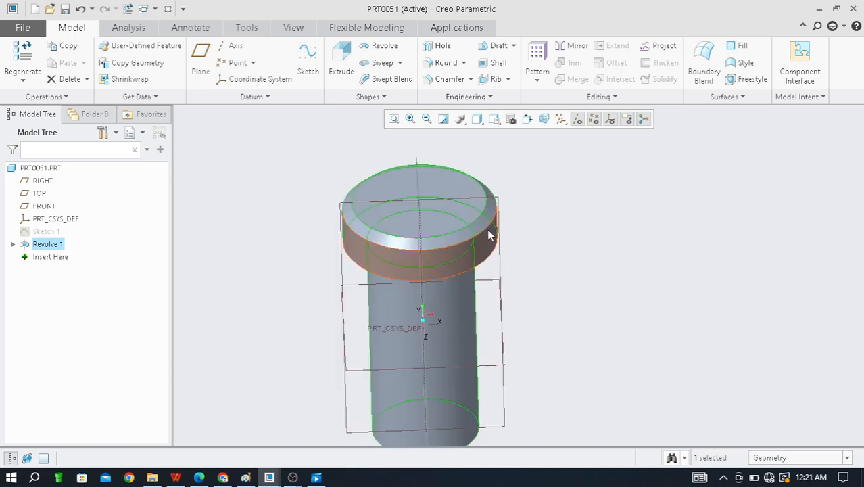
pyautogui.scroll(-2, 360, 230)
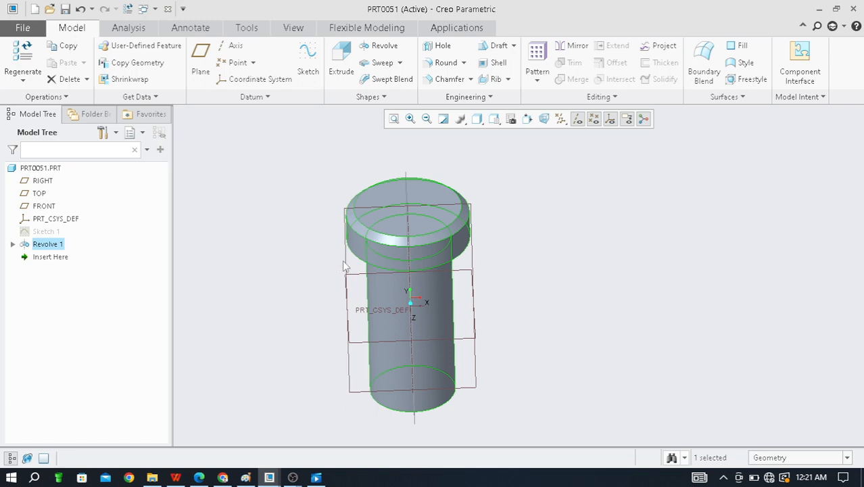
pyautogui.click(349, 265)
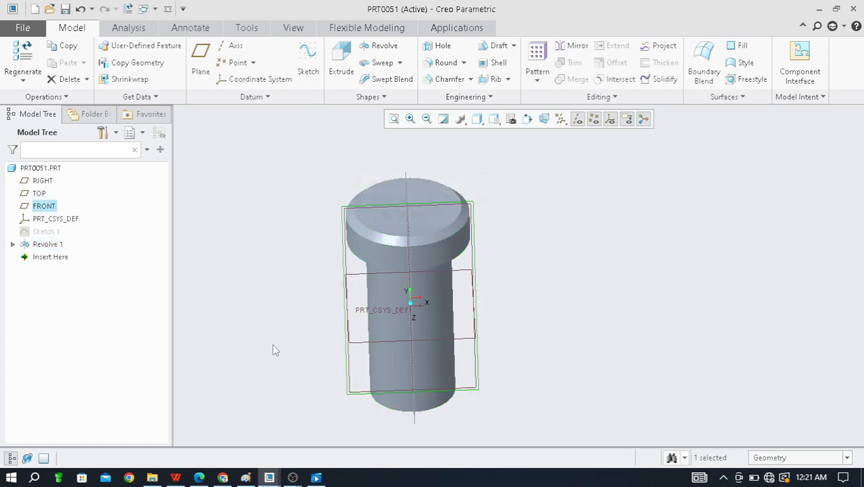
pyautogui.moveTo(294, 340)
pyautogui.mouseDown(button='middle')
pyautogui.moveTo(319, 304)
pyautogui.moveTo(275, 340)
pyautogui.moveTo(299, 313)
pyautogui.moveTo(369, 314)
pyautogui.moveTo(308, 315)
pyautogui.moveTo(299, 294)
pyautogui.moveTo(289, 319)
pyautogui.moveTo(314, 322)
pyautogui.moveTo(304, 329)
pyautogui.mouseUp(button='middle')
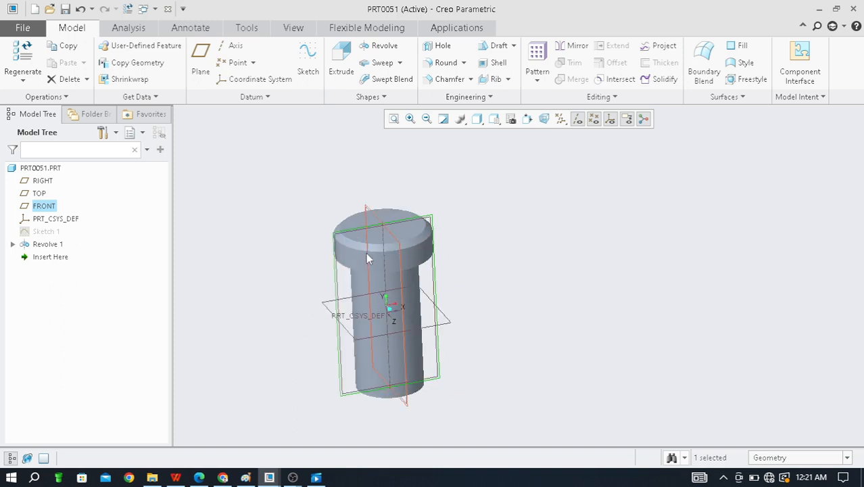
pyautogui.scroll(4, 357, 250)
pyautogui.scroll(-3, 368, 194)
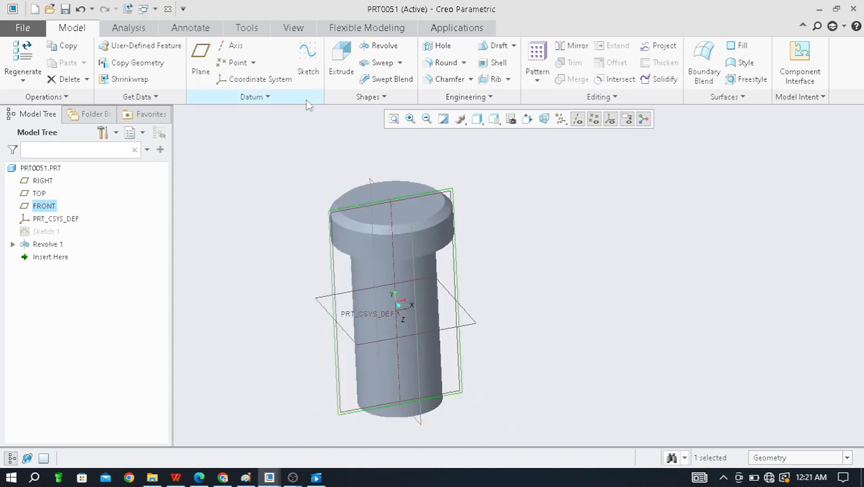
pyautogui.click(308, 59)
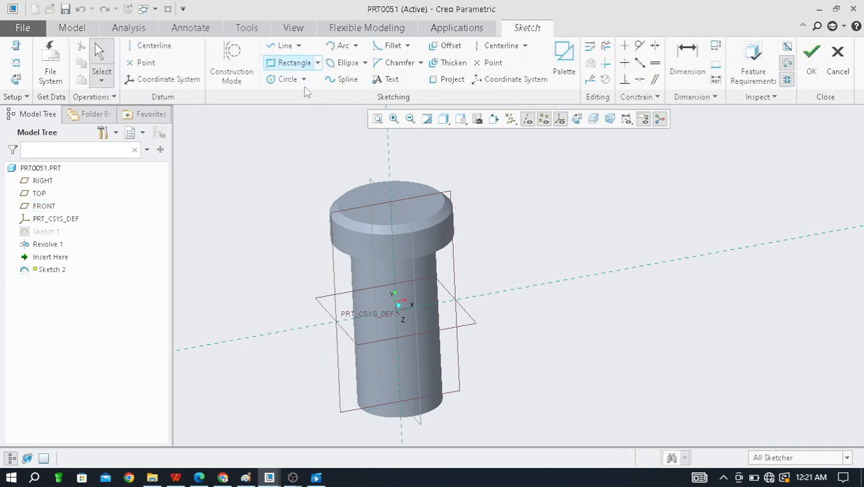
pyautogui.click(577, 121)
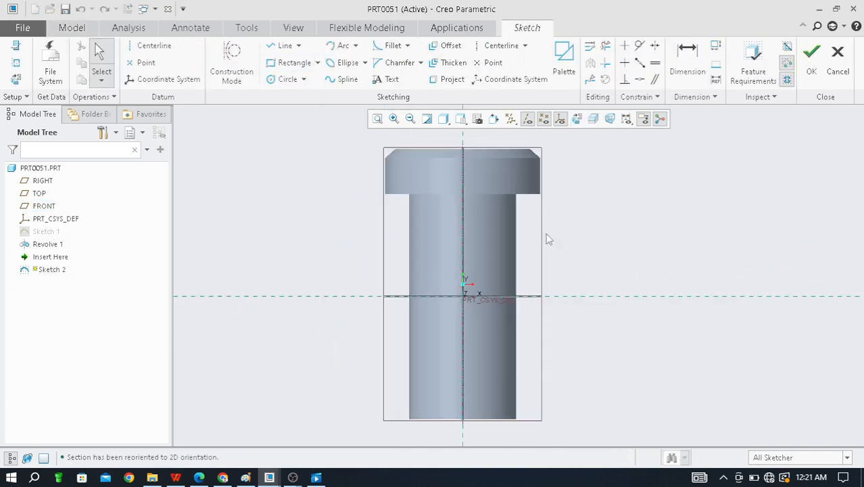
# Add the head's underside and the shank's left silhouette edge as sketch references.
pyautogui.click(16, 63)
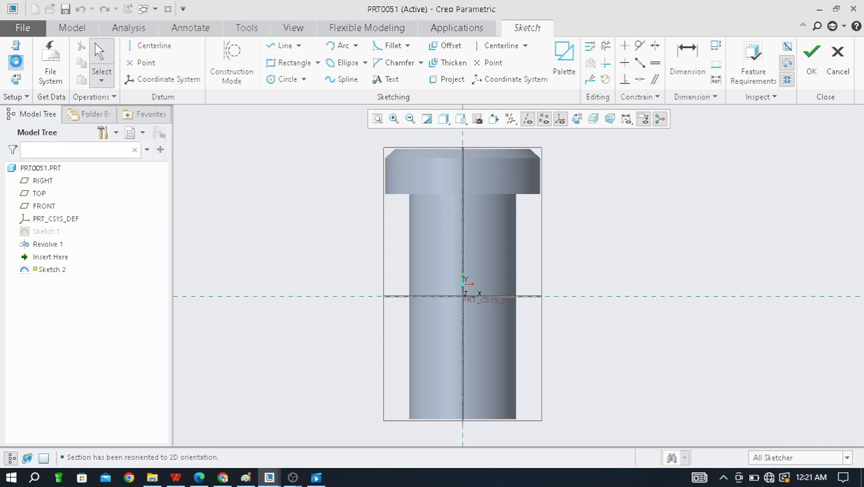
pyautogui.click(396, 194)
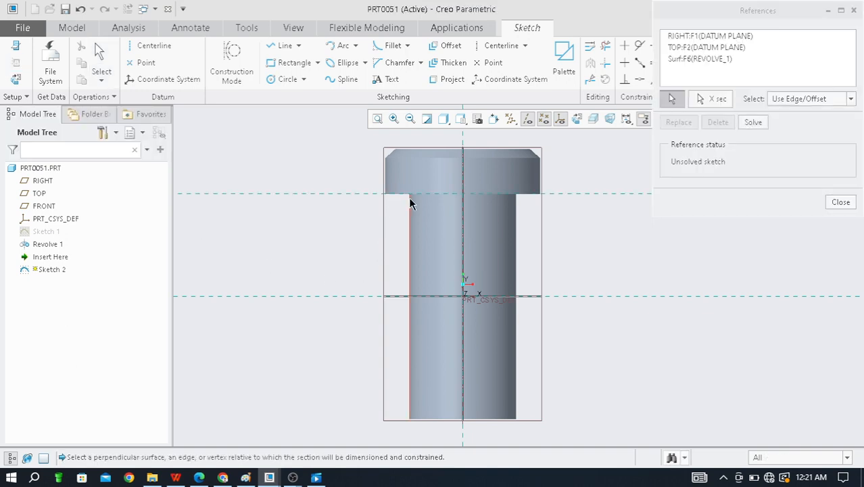
pyautogui.click(410, 203)
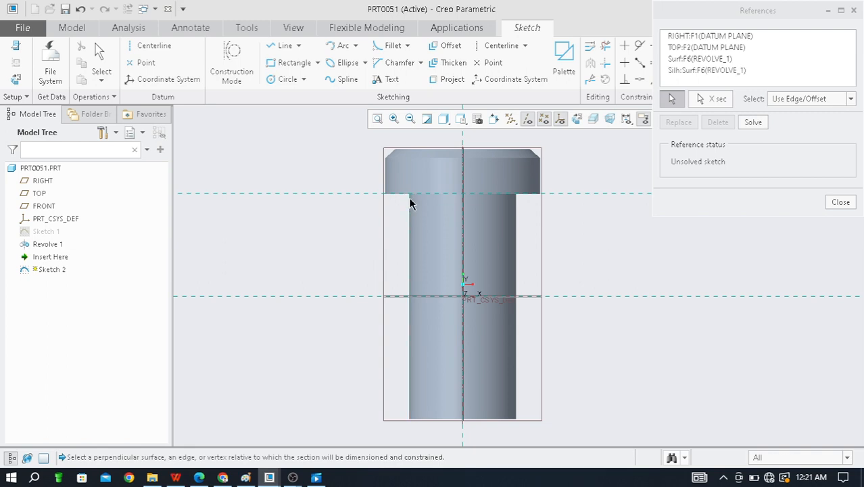
pyautogui.click(841, 203)
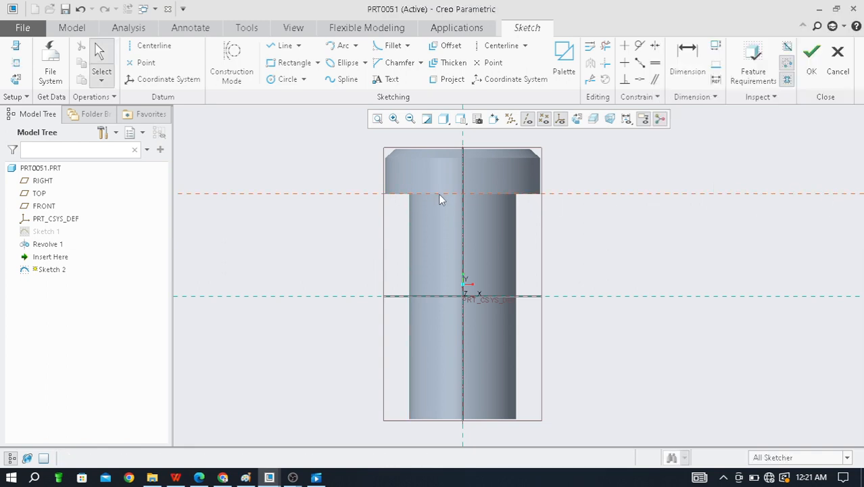
# Draw a vertical line along the shank's left edge from the head's underside to the shank's lower end and accept the sketch.
pyautogui.click(284, 48)
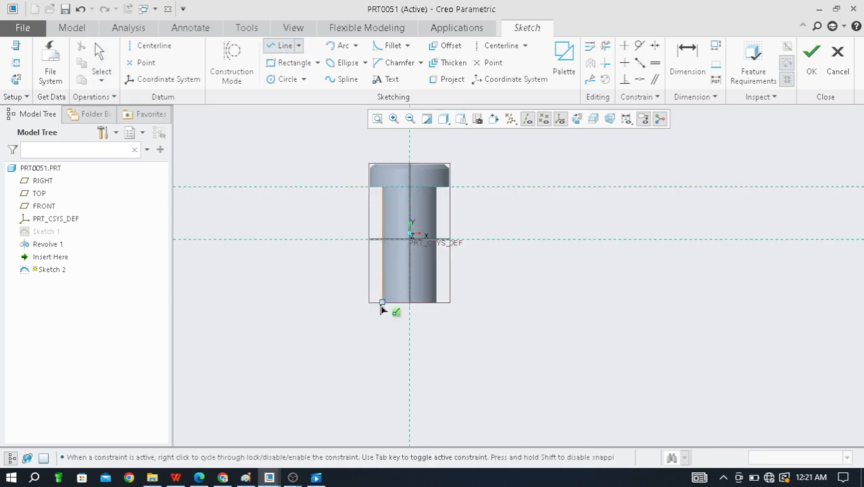
pyautogui.scroll(-4, 386, 311)
pyautogui.scroll(-3, 392, 280)
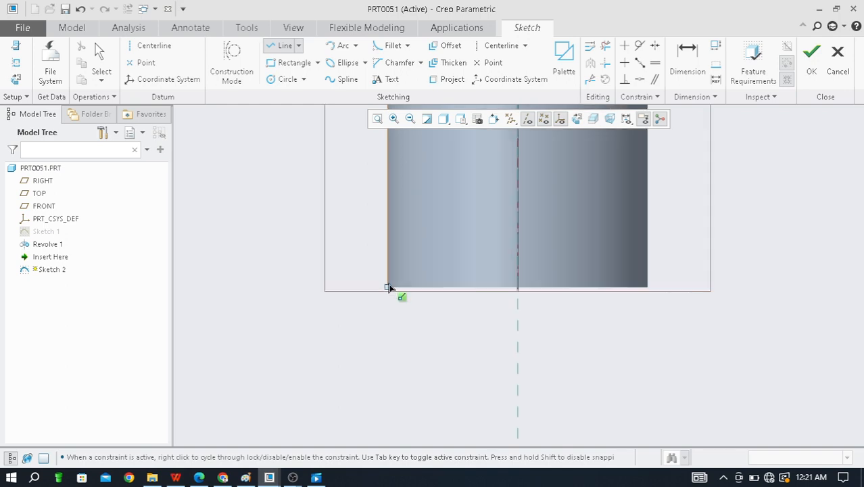
pyautogui.click(389, 295)
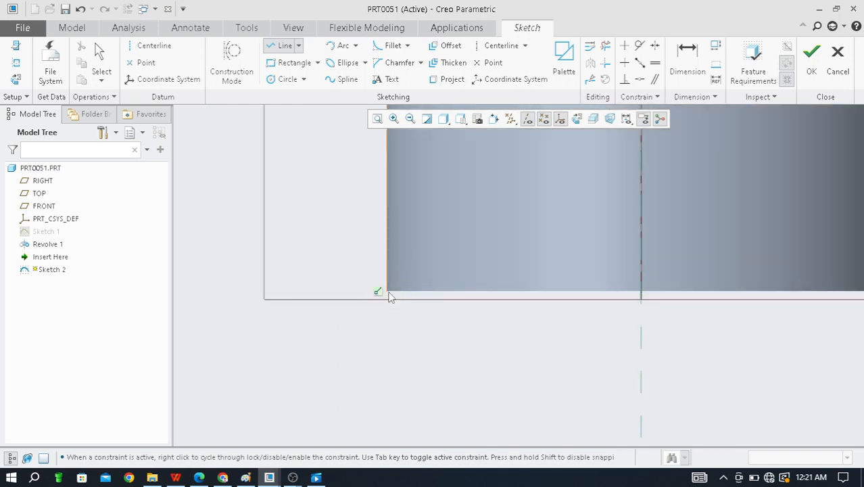
pyautogui.scroll(6, 395, 350)
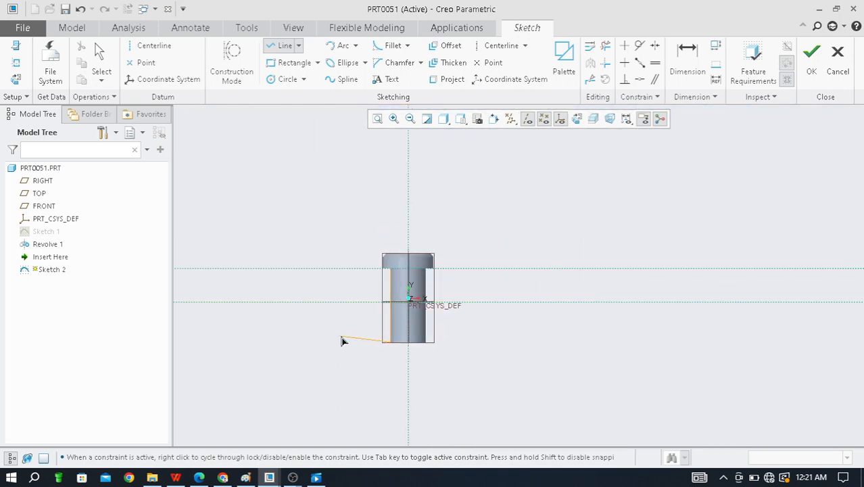
pyautogui.scroll(-2, 341, 338)
pyautogui.scroll(-2, 436, 318)
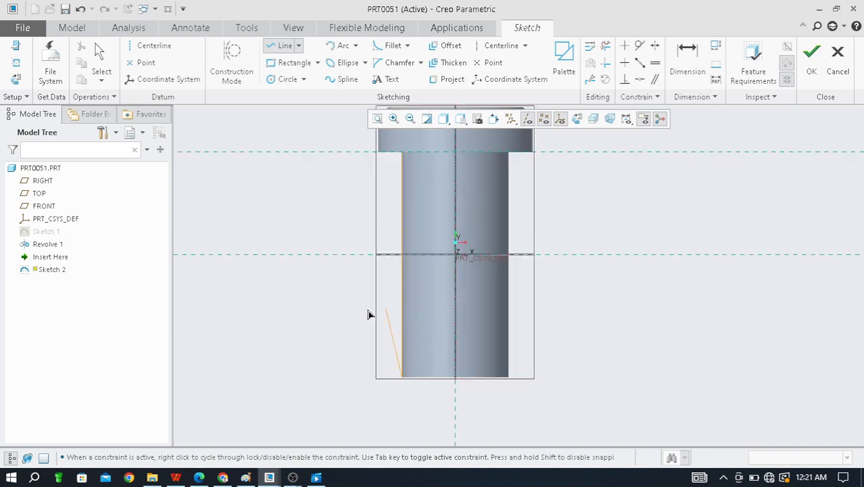
pyautogui.middleClick(266, 291)
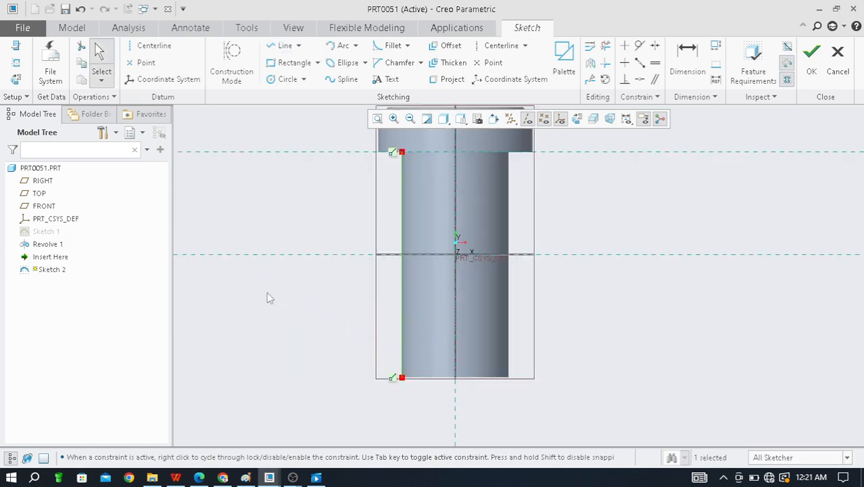
pyautogui.scroll(3, 411, 271)
pyautogui.scroll(-4, 365, 261)
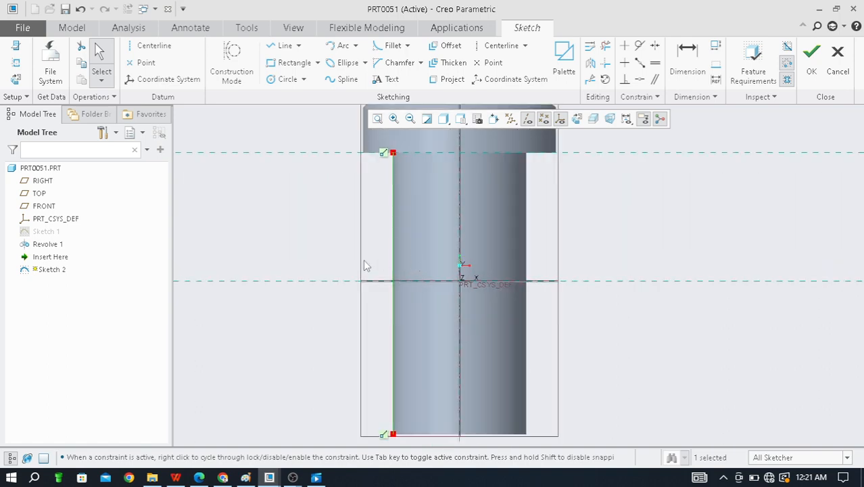
pyautogui.scroll(3, 368, 251)
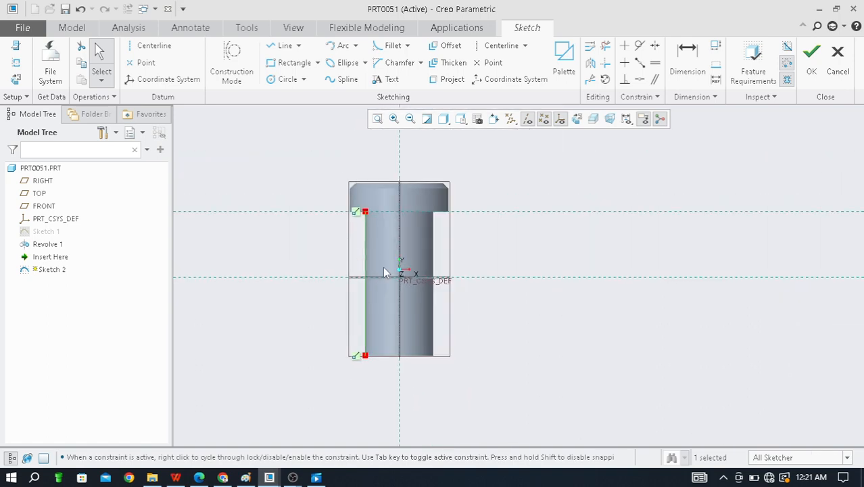
pyautogui.scroll(-2, 360, 244)
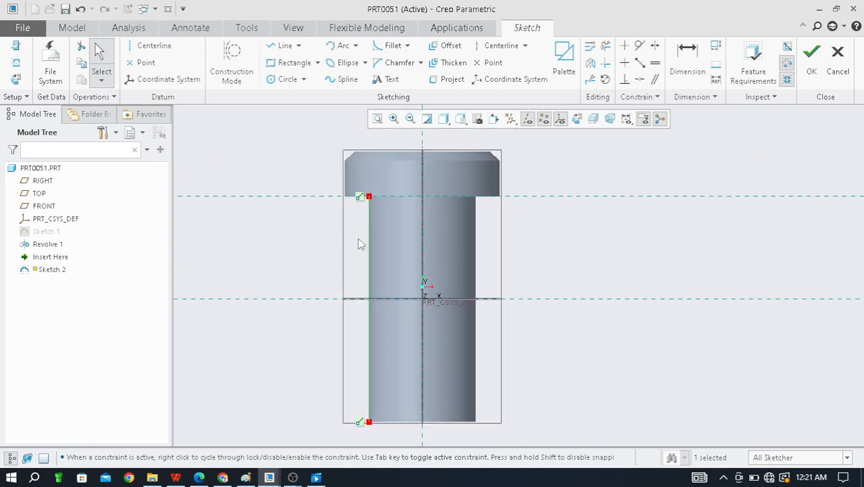
pyautogui.click(811, 75)
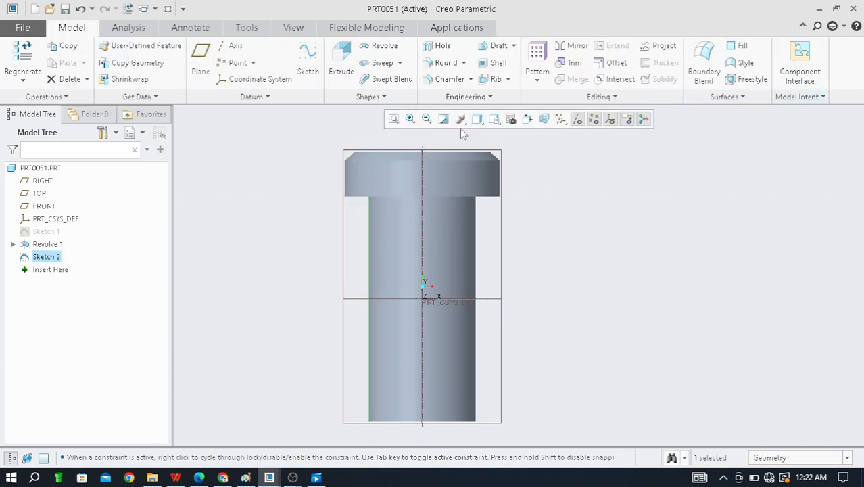
# Start a Helical Sweep and assign the line along the shank's edge as its helix sweep profile.
pyautogui.click(401, 64)
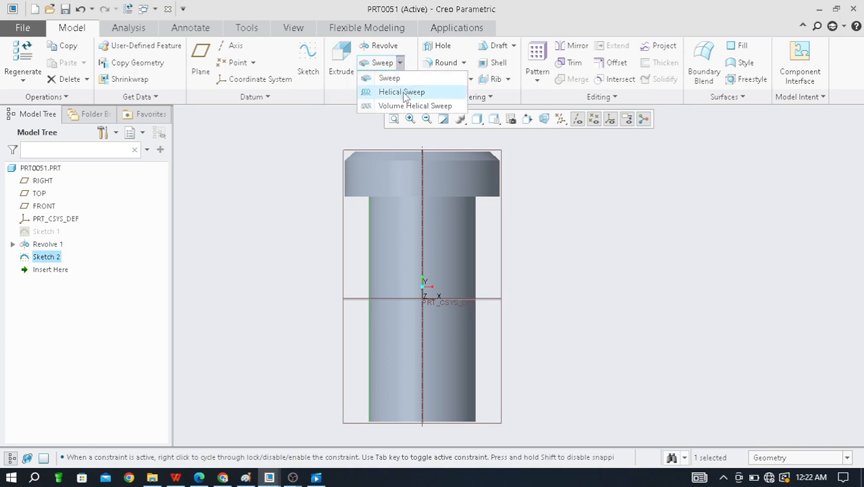
pyautogui.click(405, 92)
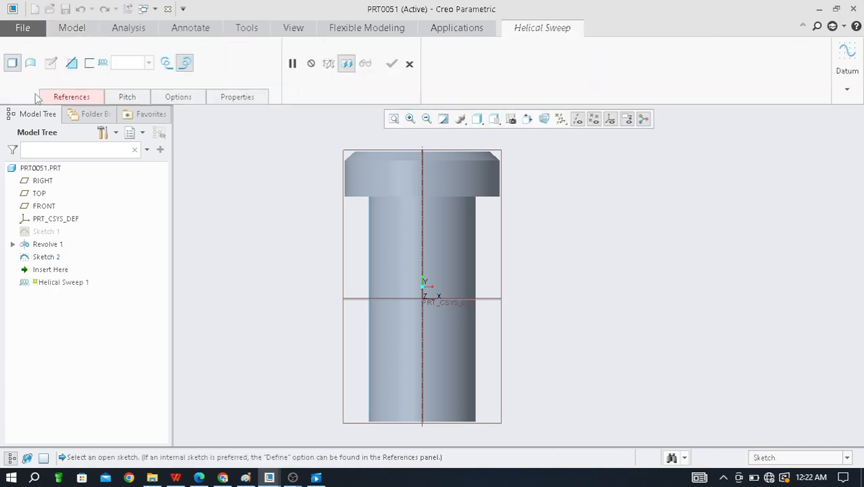
pyautogui.click(68, 100)
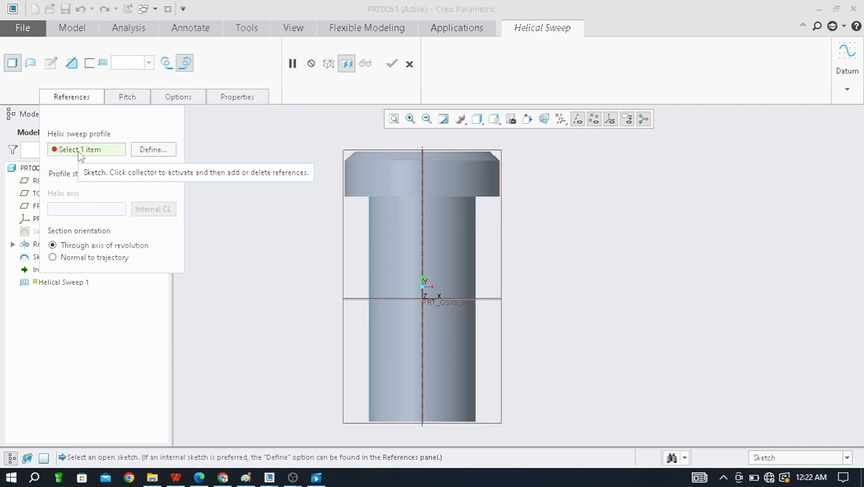
pyautogui.click(369, 222)
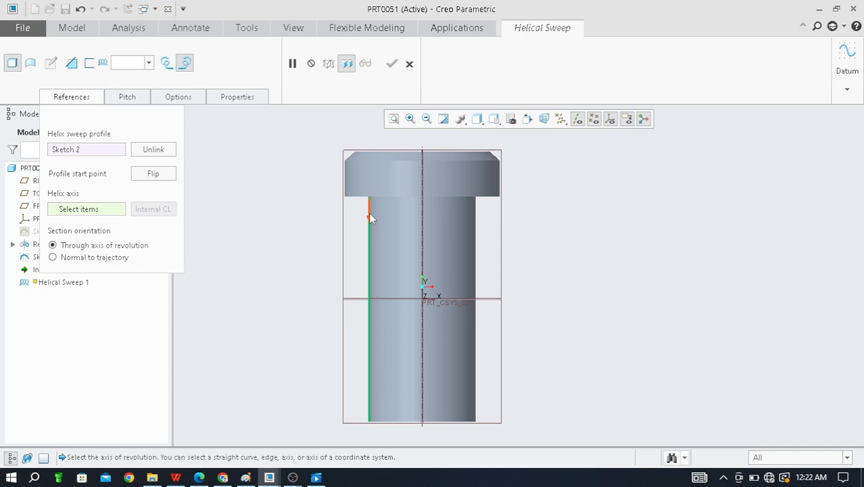
# Set the bolt's central revolve axis as the helix axis of the helical sweep.
pyautogui.scroll(-4, 357, 217)
pyautogui.click(384, 195)
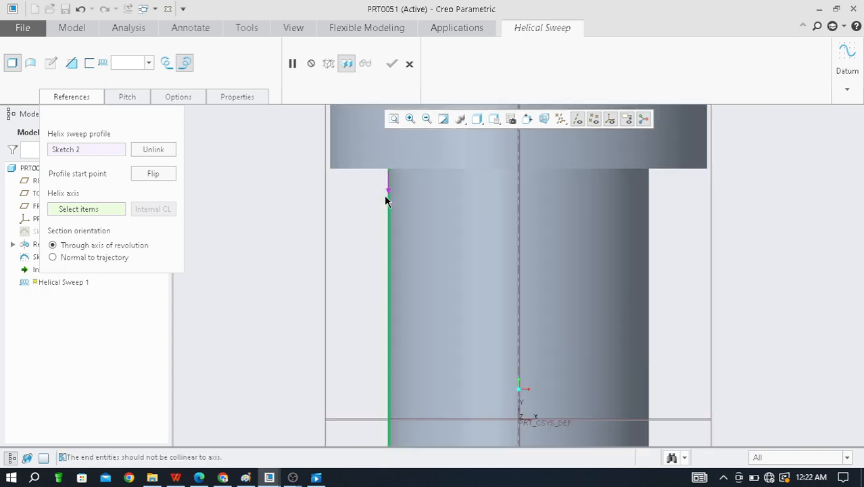
pyautogui.scroll(4, 384, 195)
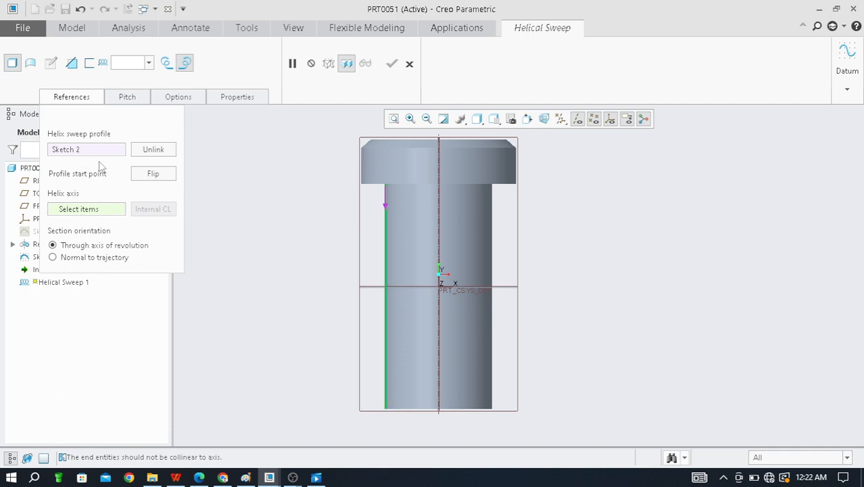
pyautogui.click(84, 214)
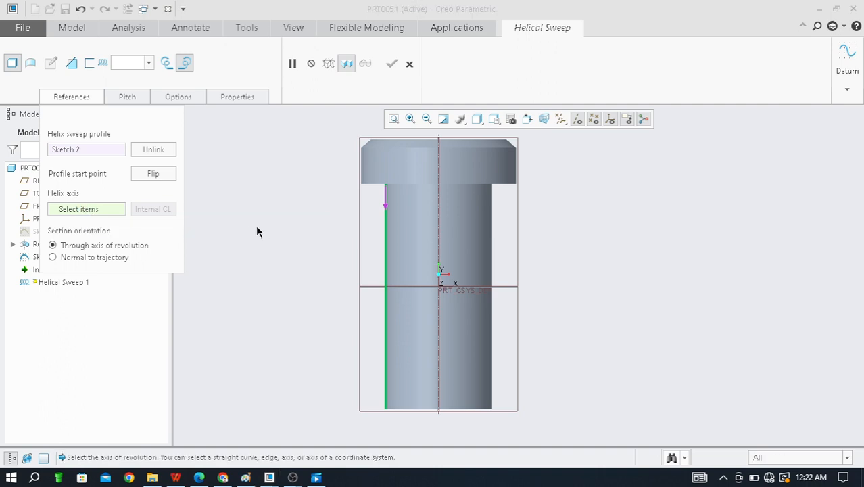
pyautogui.click(438, 226)
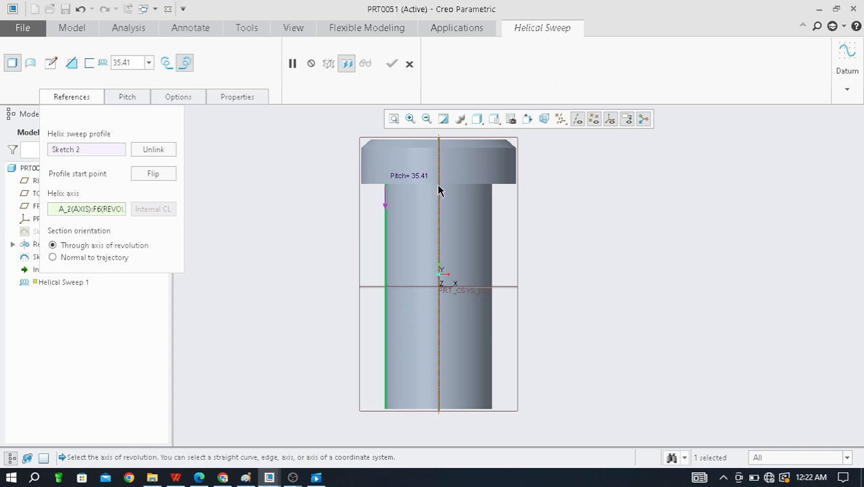
pyautogui.scroll(-3, 433, 178)
pyautogui.scroll(1, 382, 193)
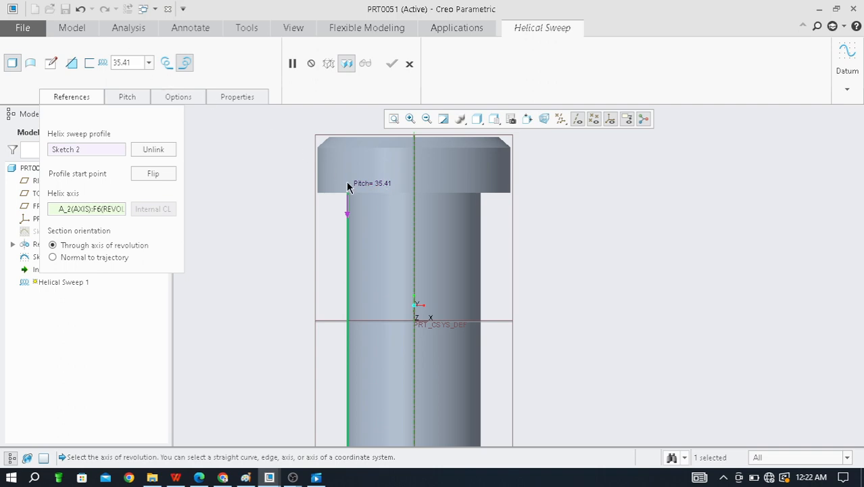
# Sketch a closed triangular sweep section on the shank's edge, starting at the head's underside, with an outward apex angle of about 75°, and accept it.
pyautogui.doubleClick(134, 62)
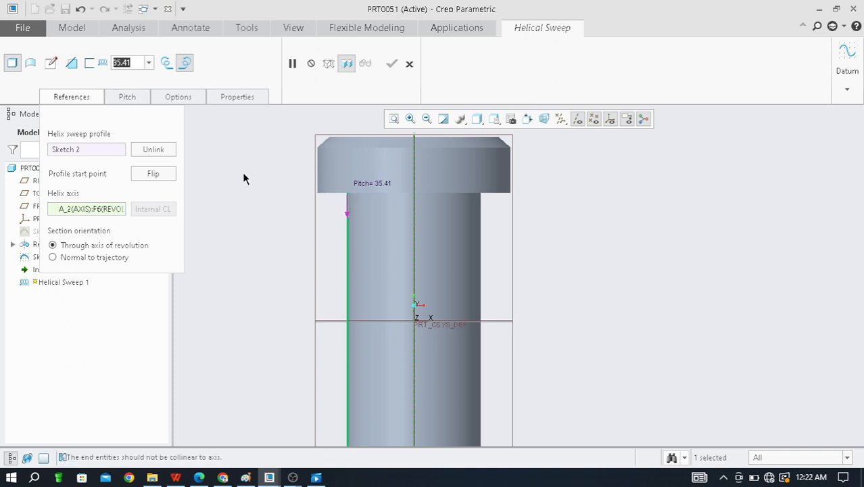
pyautogui.click(52, 65)
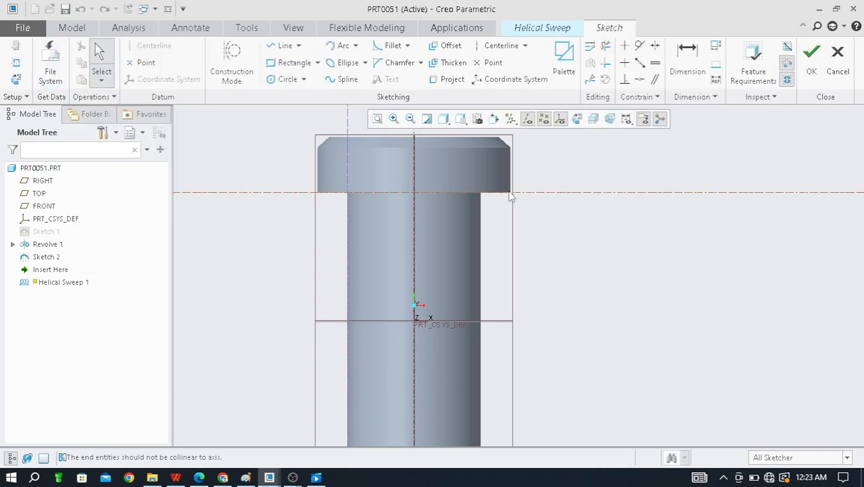
pyautogui.scroll(-2, 396, 246)
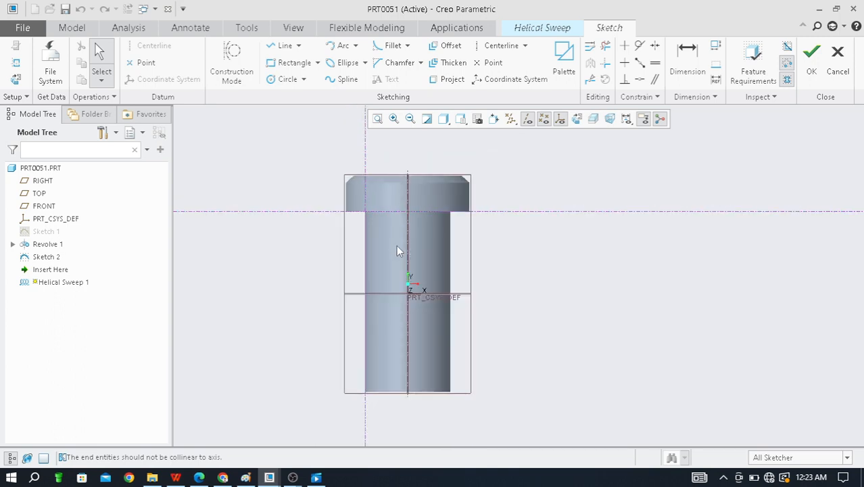
pyautogui.scroll(-1, 396, 245)
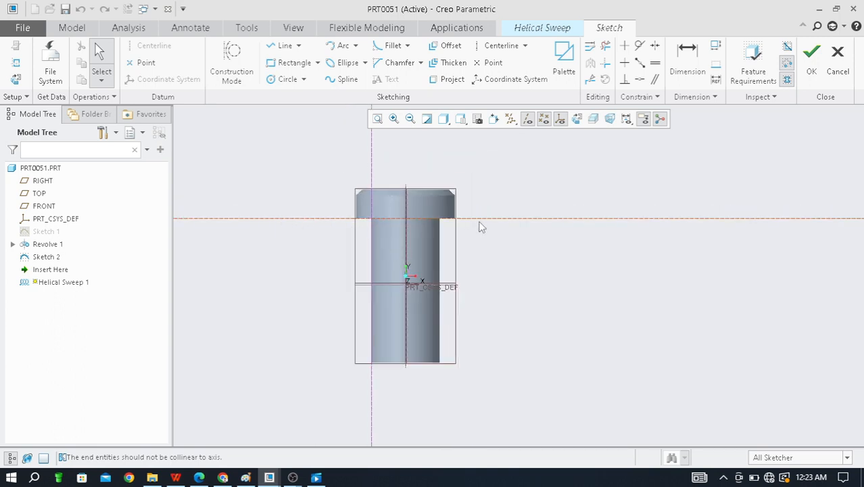
pyautogui.scroll(2, 351, 233)
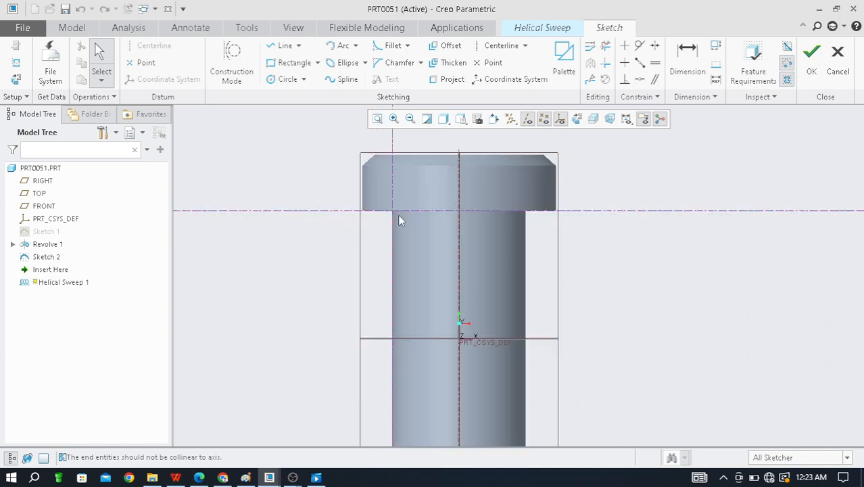
pyautogui.scroll(2, 446, 212)
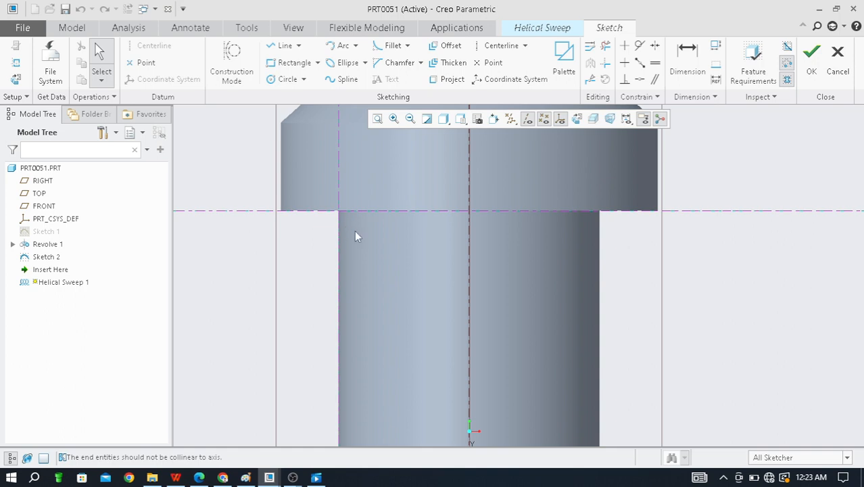
pyautogui.scroll(2, 340, 218)
pyautogui.scroll(-2, 344, 224)
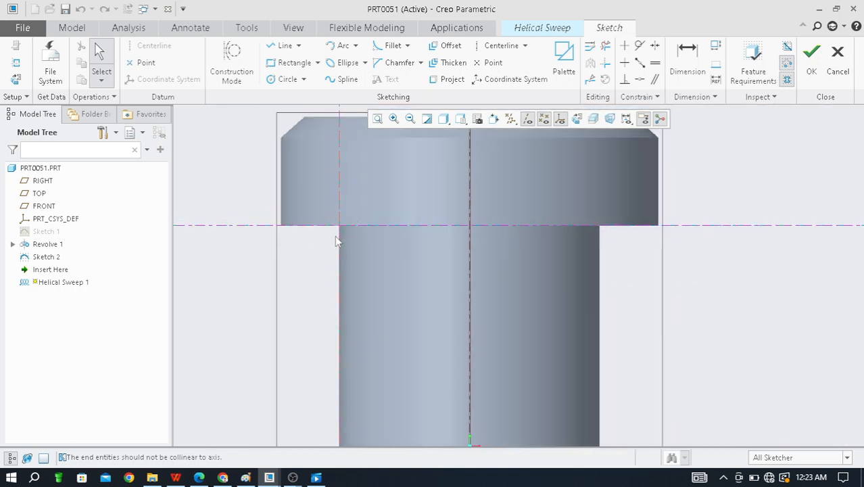
pyautogui.scroll(-3, 349, 237)
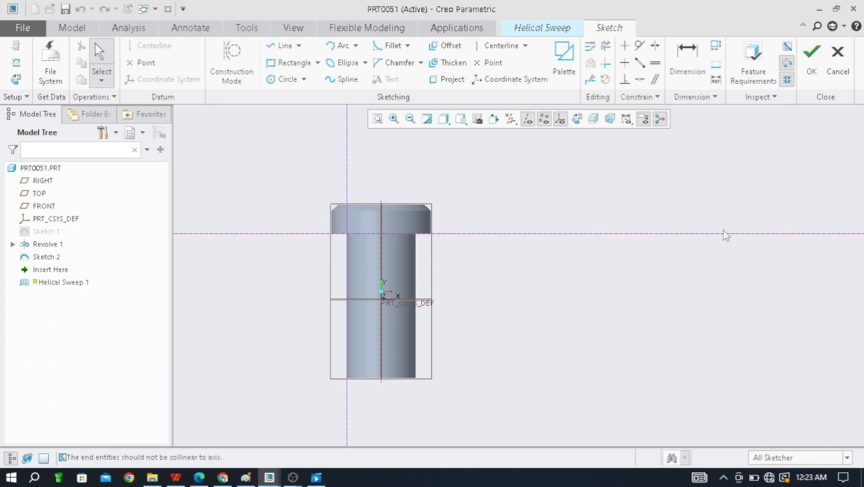
pyautogui.scroll(2, 342, 237)
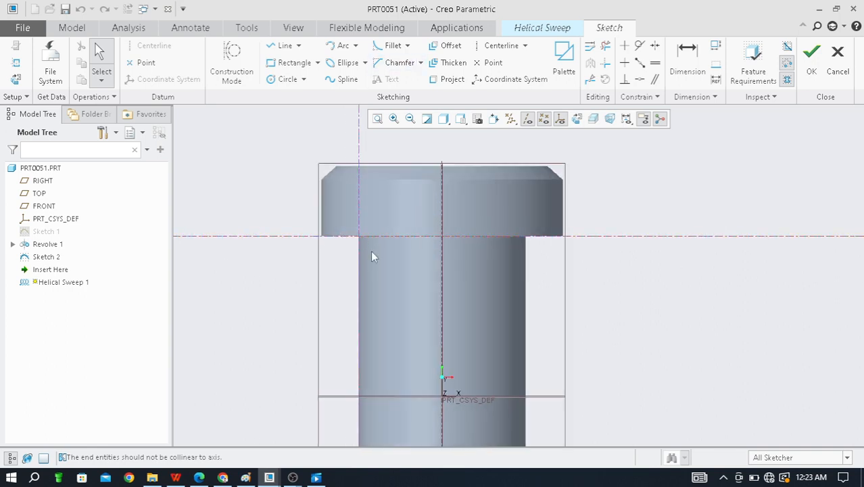
pyautogui.scroll(2, 371, 256)
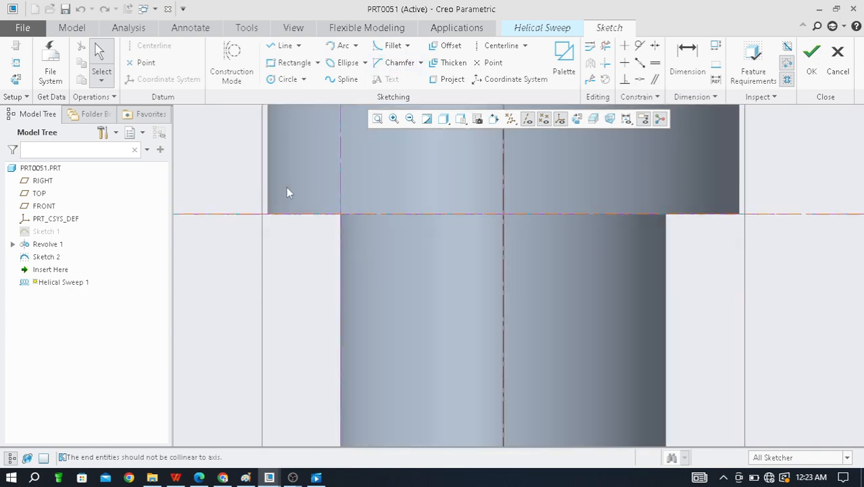
pyautogui.click(282, 46)
pyautogui.scroll(3, 342, 218)
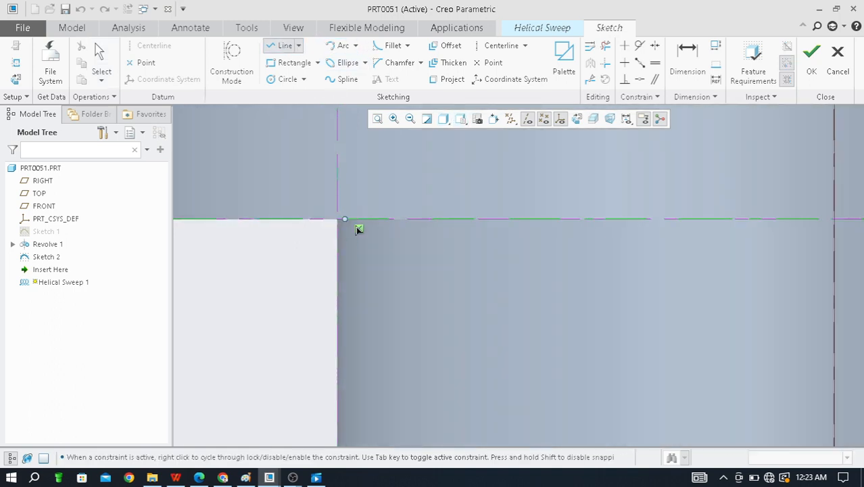
pyautogui.click(348, 221)
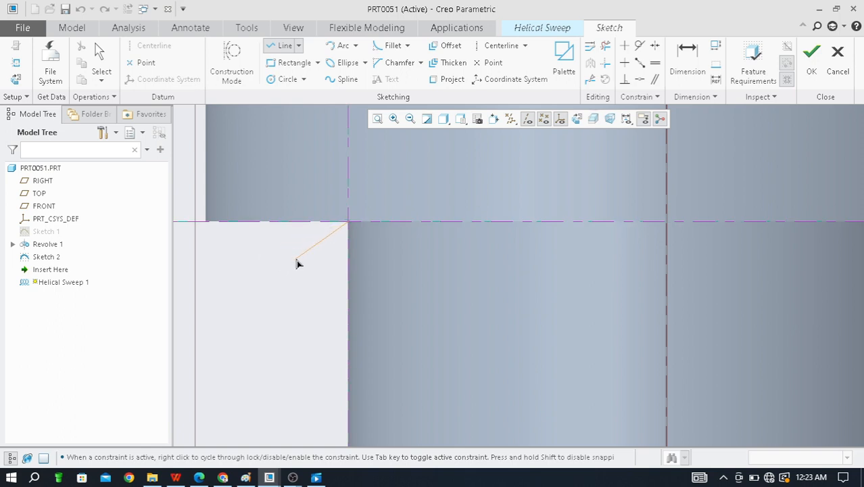
pyautogui.click(298, 260)
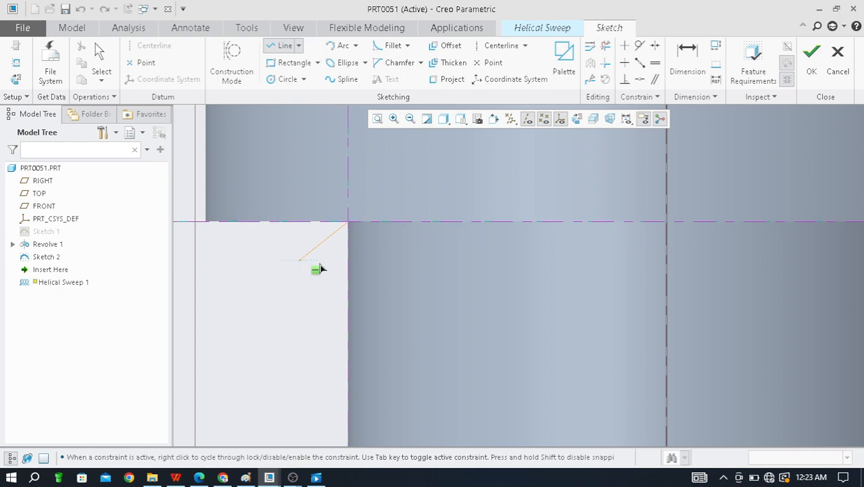
pyautogui.click(348, 297)
pyautogui.click(348, 223)
pyautogui.middleClick(232, 268)
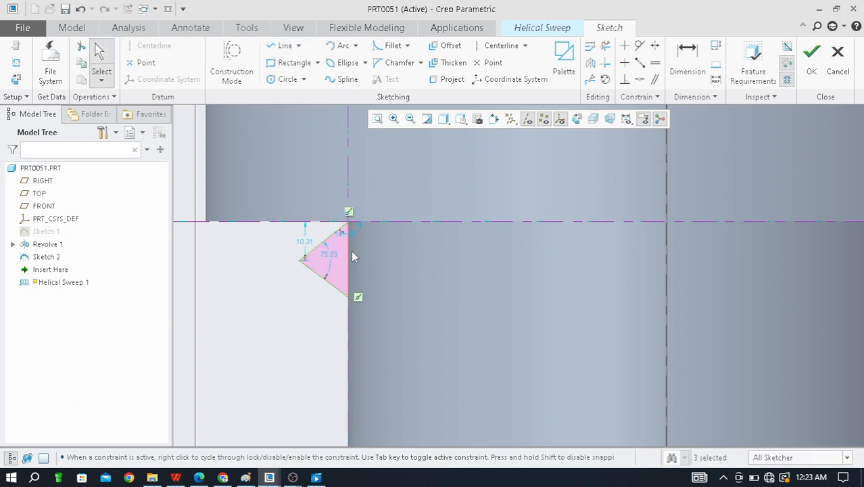
pyautogui.click(813, 65)
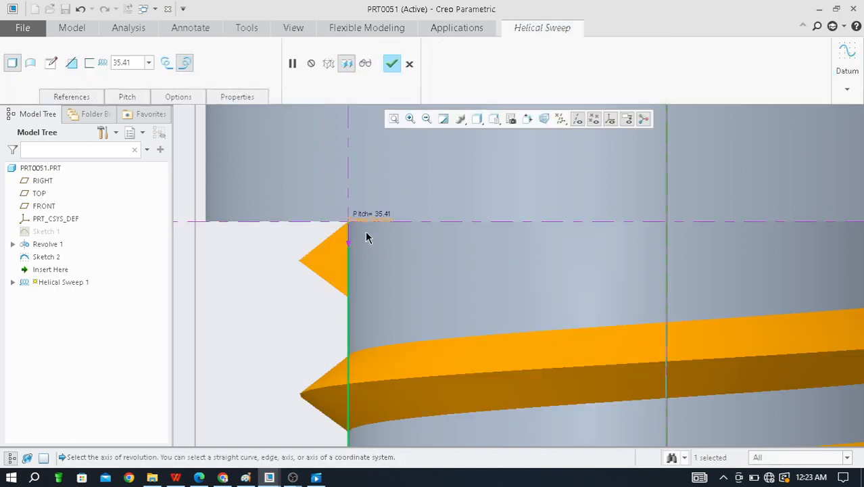
# Try the thread sweep as a surface, then switch it back to a solid.
pyautogui.scroll(-5, 358, 240)
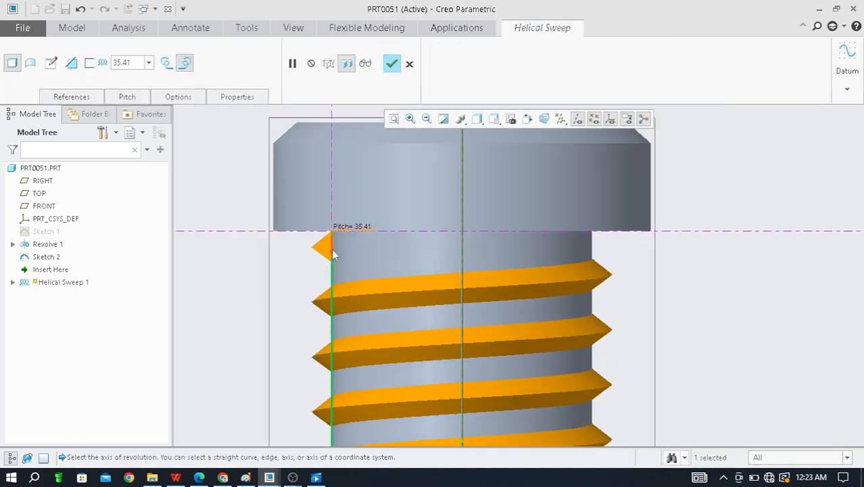
pyautogui.moveTo(293, 290); pyautogui.dragTo(344, 278, button='middle')
pyautogui.scroll(-3, 383, 411)
pyautogui.moveTo(382, 319); pyautogui.dragTo(392, 349, button='middle')
pyautogui.scroll(-6, 361, 222)
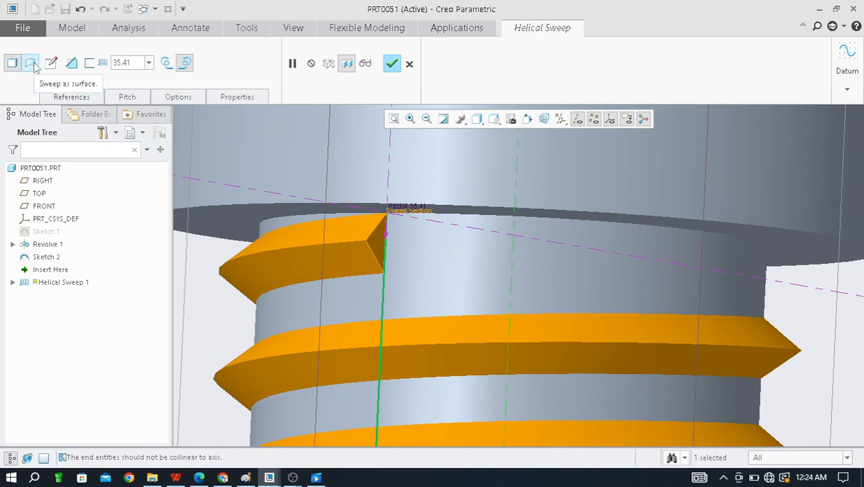
pyautogui.click(31, 63)
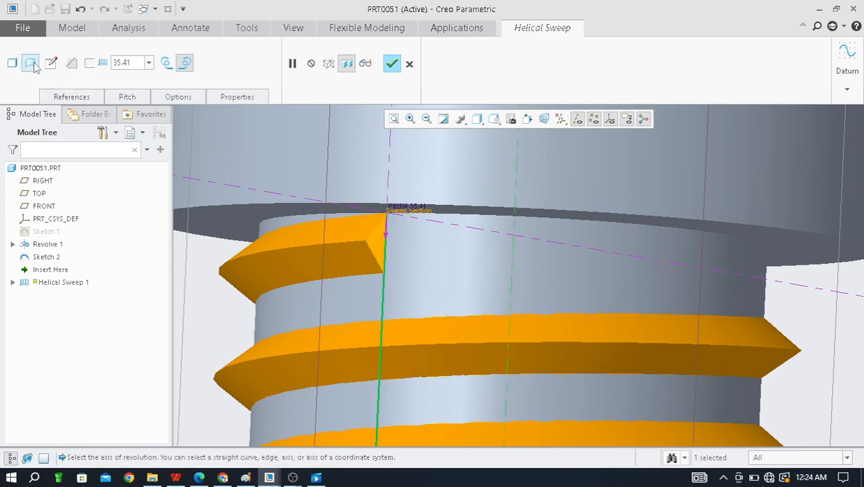
pyautogui.scroll(-3, 359, 233)
pyautogui.scroll(3, 359, 233)
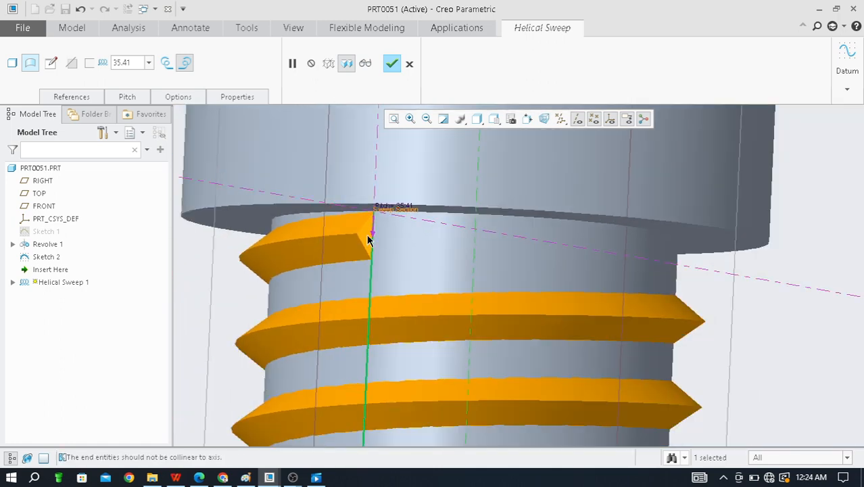
pyautogui.scroll(2, 345, 230)
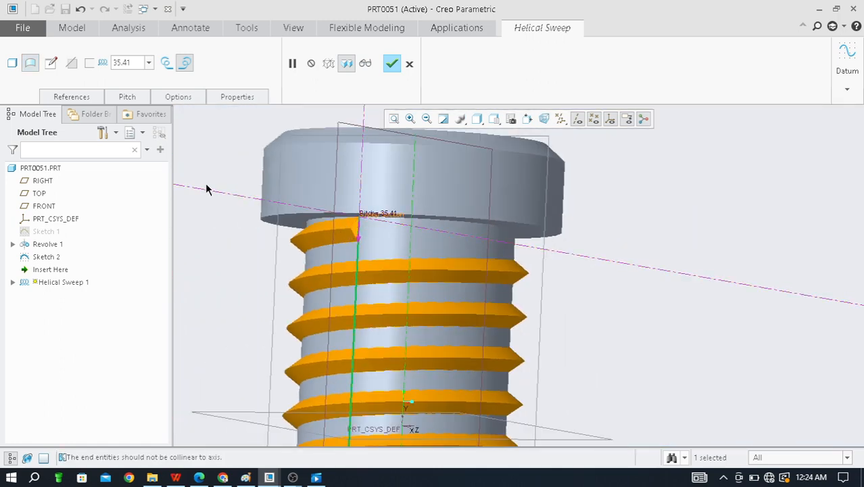
pyautogui.click(12, 65)
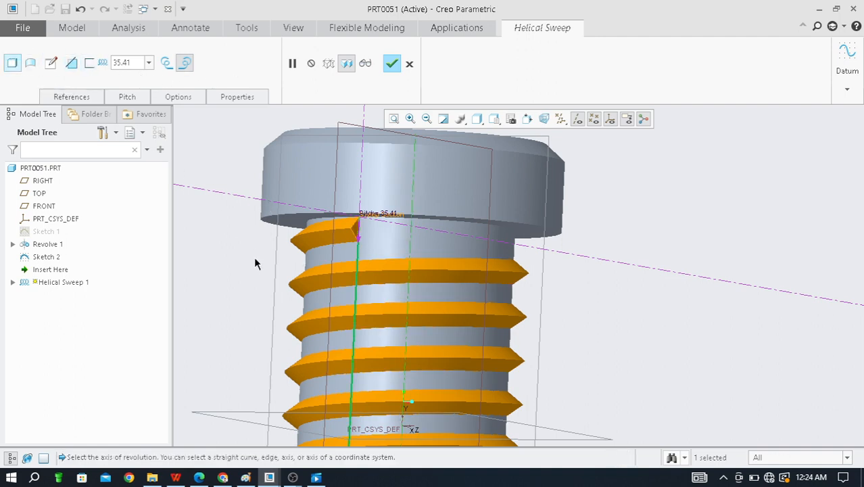
pyautogui.click(353, 247)
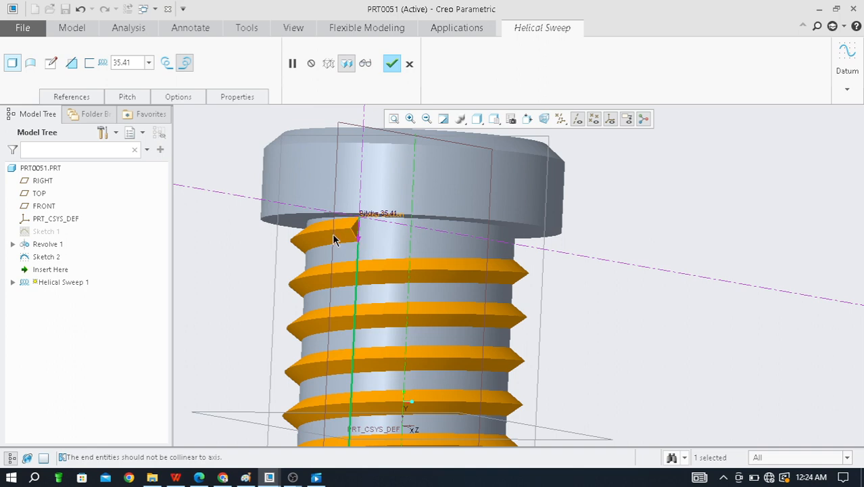
# Reopen the sweep section in 2D orientation, move the triangle's apex to about 10.73 from the head's underside, and accept the sketch.
pyautogui.click(51, 64)
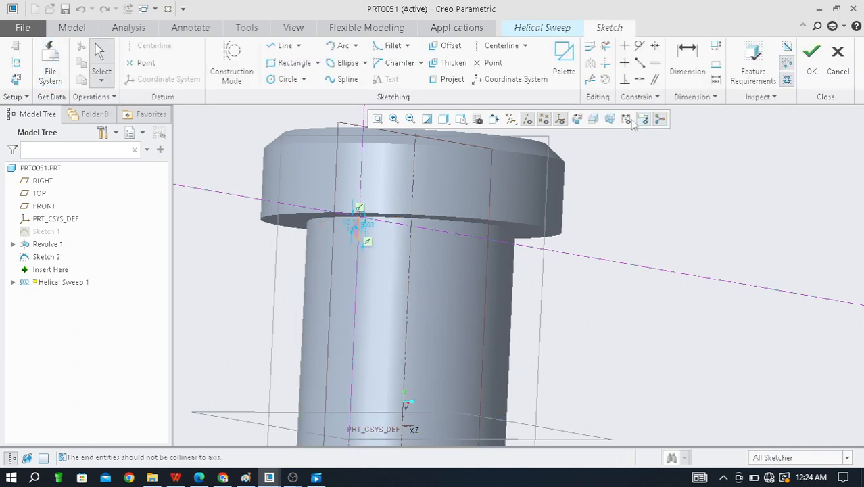
pyautogui.click(579, 119)
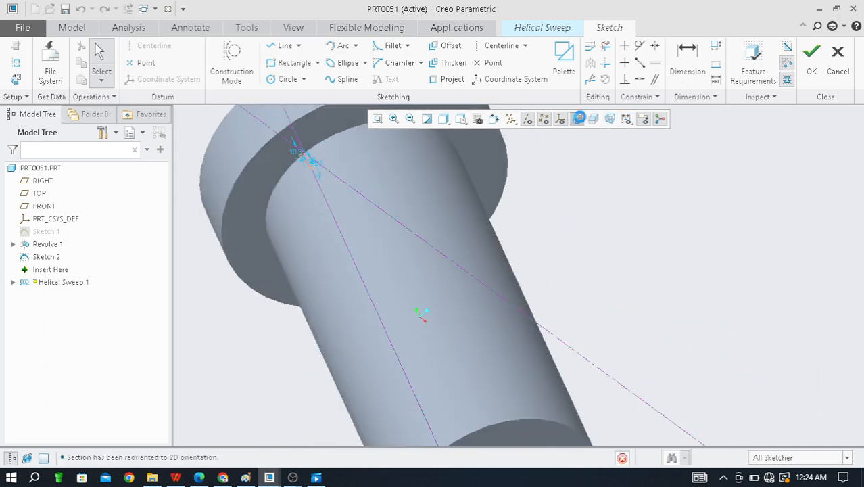
pyautogui.scroll(6, 332, 235)
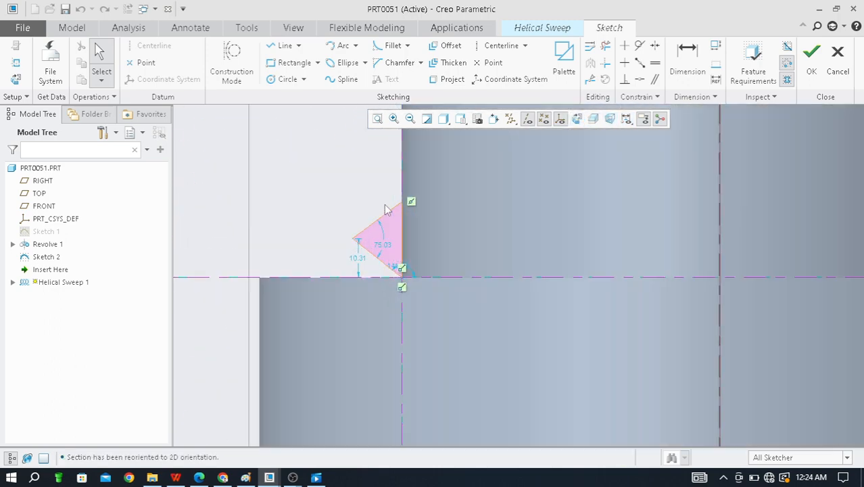
pyautogui.scroll(-2, 424, 241)
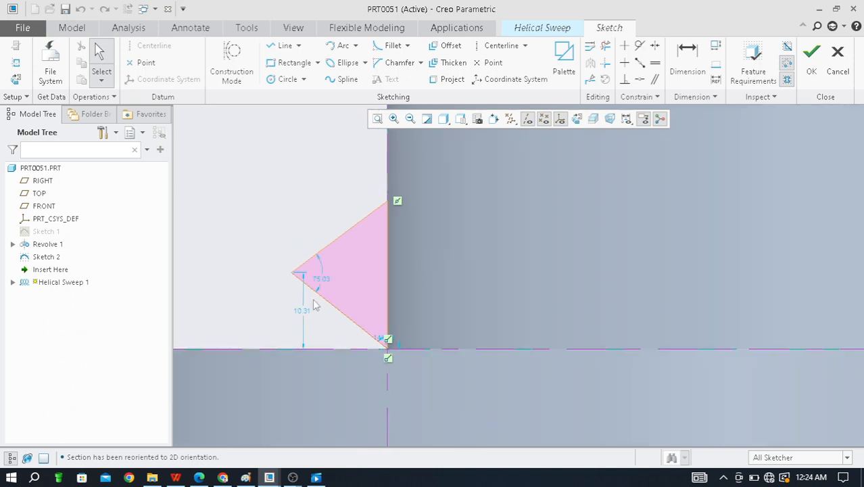
pyautogui.moveTo(292, 274)
pyautogui.mouseDown()
pyautogui.moveTo(299, 262)
pyautogui.moveTo(298, 278)
pyautogui.moveTo(294, 267)
pyautogui.mouseUp()
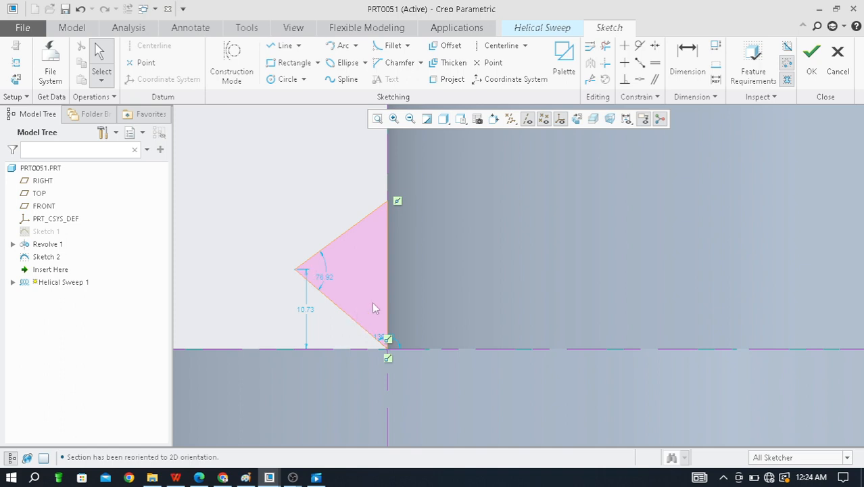
pyautogui.click(811, 68)
pyautogui.scroll(-5, 302, 302)
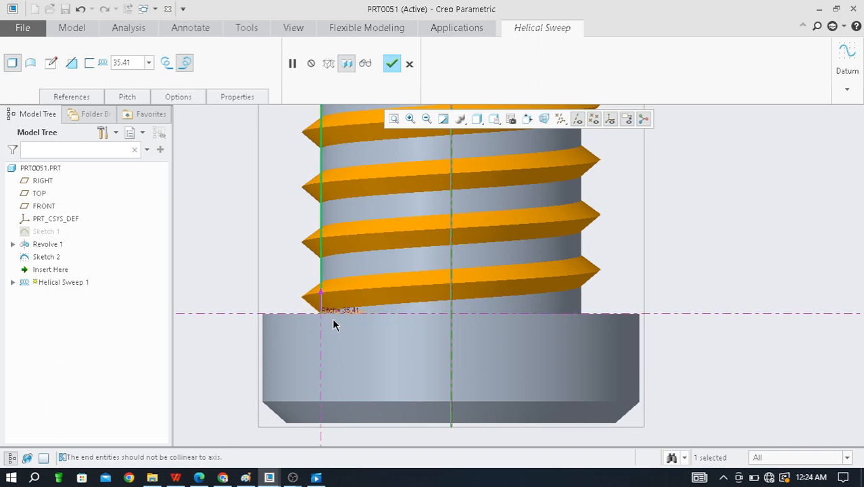
pyautogui.scroll(-5, 386, 328)
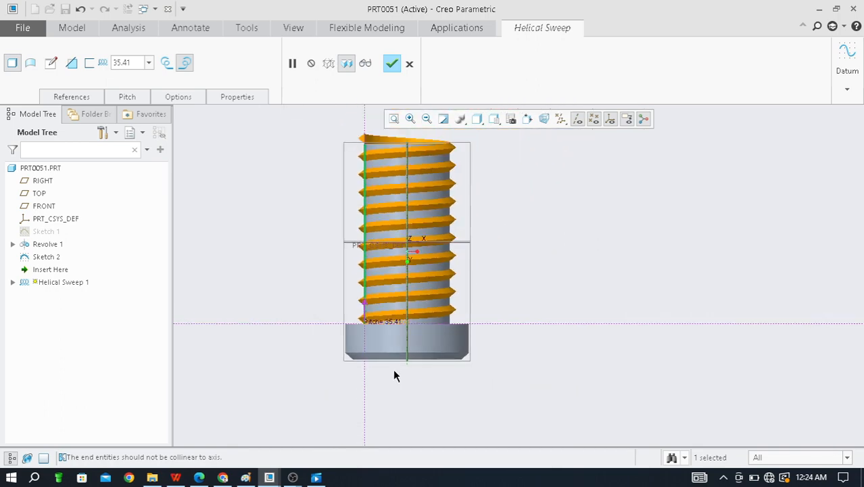
pyautogui.moveTo(395, 376); pyautogui.dragTo(507, 258, button='middle')
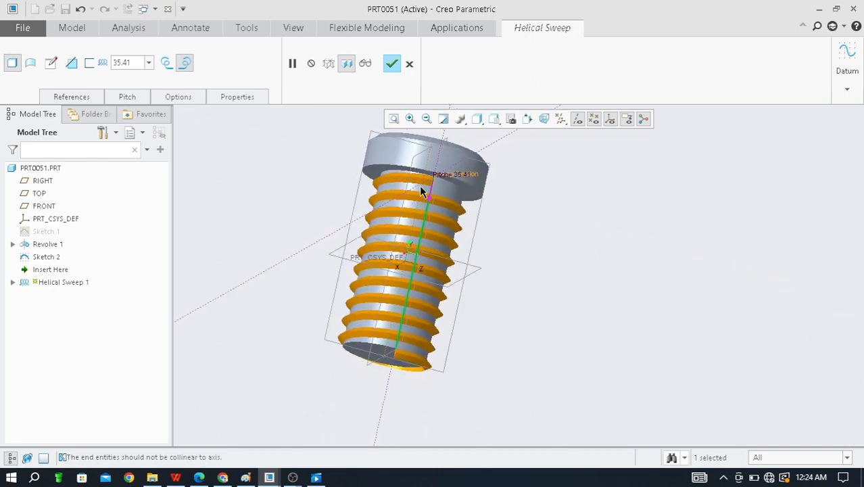
# Compare the left-hand and right-hand rules for the helical thread, and leave the sweep set to the left-hand rule.
pyautogui.scroll(3, 421, 189)
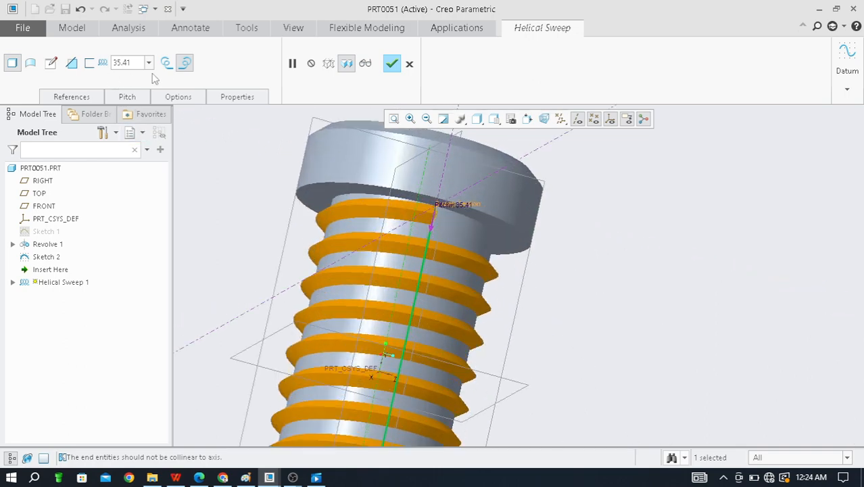
pyautogui.click(166, 63)
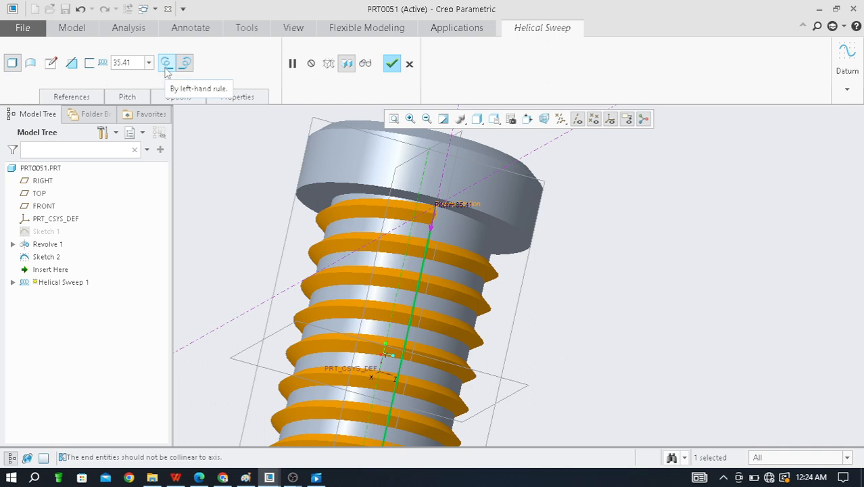
pyautogui.click(186, 63)
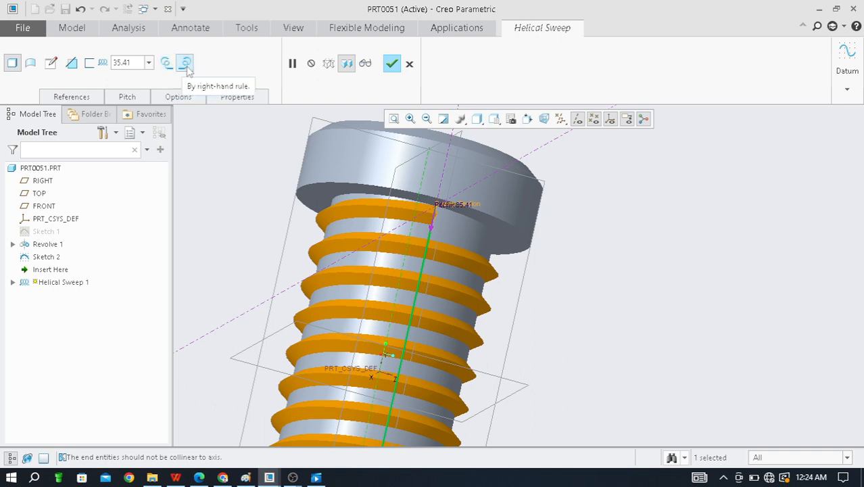
pyautogui.scroll(-2, 364, 229)
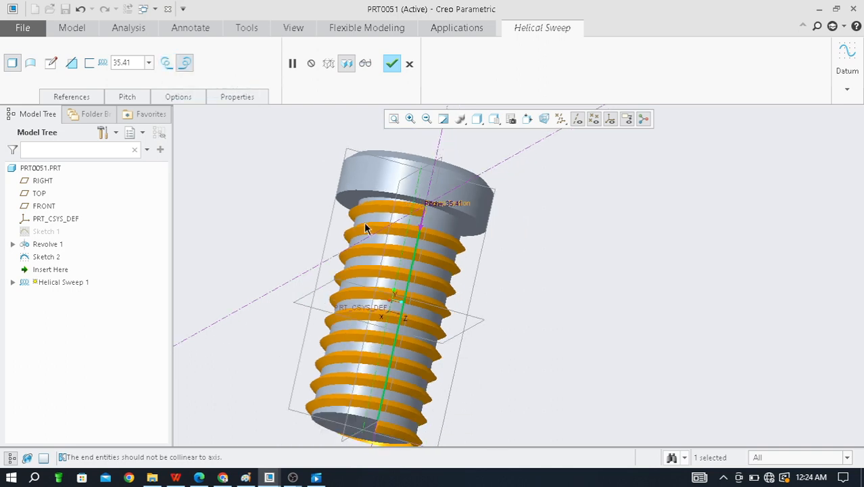
pyautogui.click(169, 68)
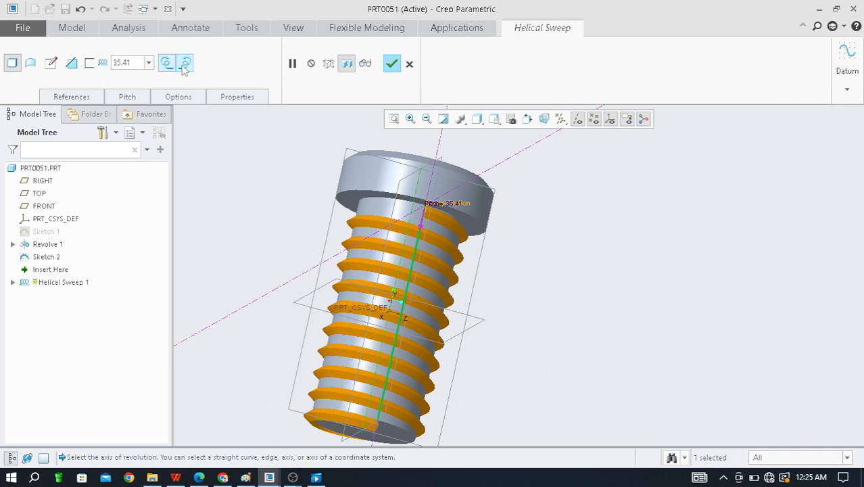
pyautogui.click(184, 67)
pyautogui.click(166, 64)
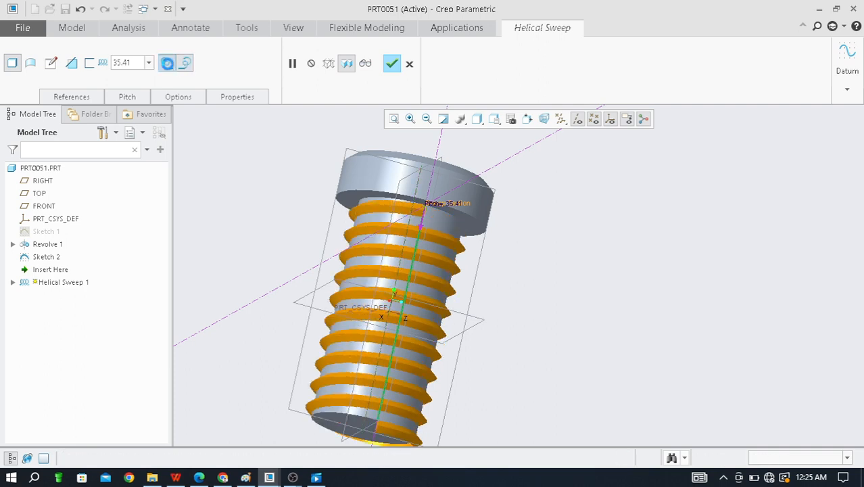
pyautogui.scroll(-3, 388, 196)
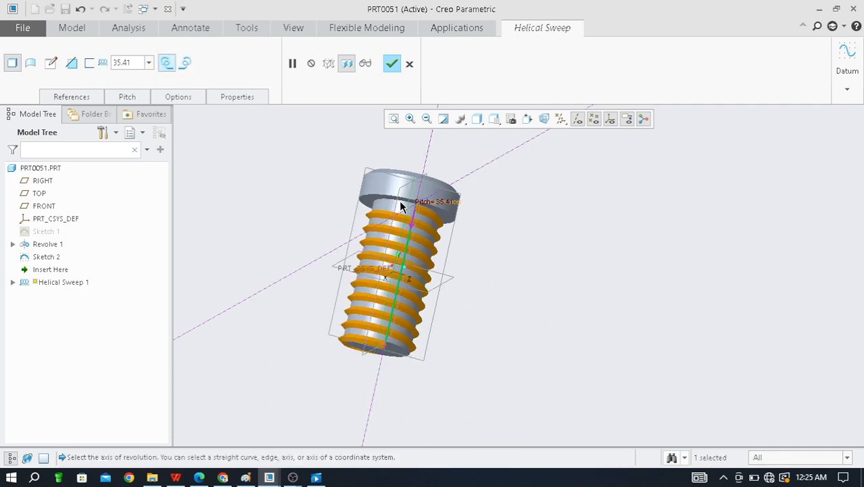
pyautogui.scroll(2, 390, 257)
pyautogui.moveTo(359, 311); pyautogui.dragTo(432, 178, button='middle')
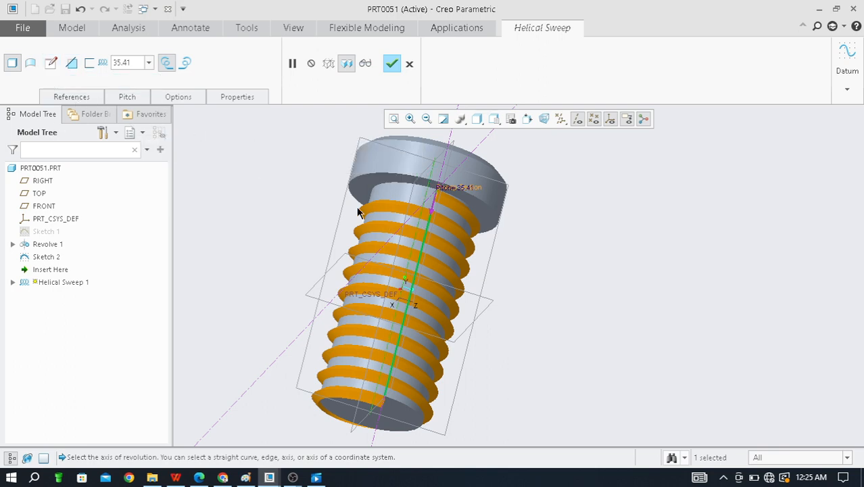
# Set the helical sweep's pitch at the start point to 40.
pyautogui.click(71, 98)
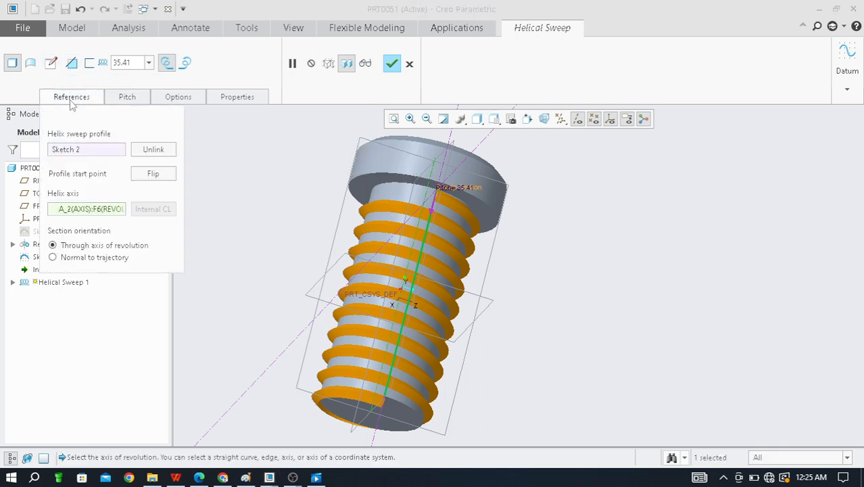
pyautogui.click(126, 99)
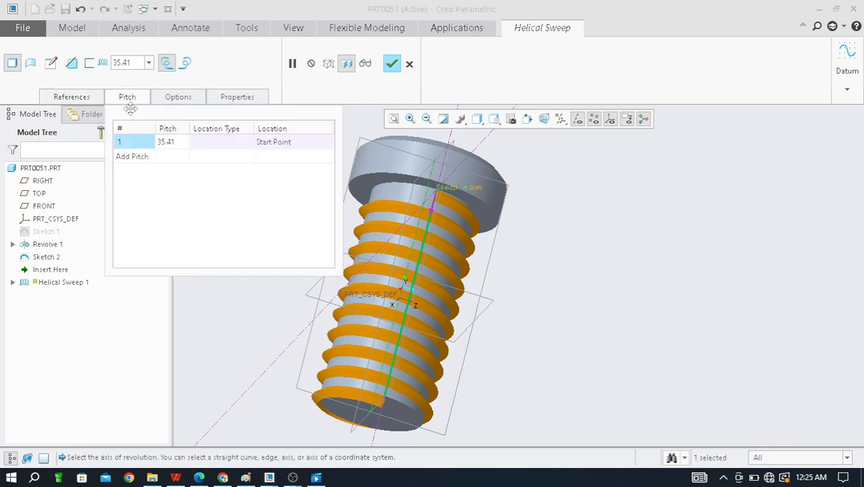
pyautogui.click(133, 63)
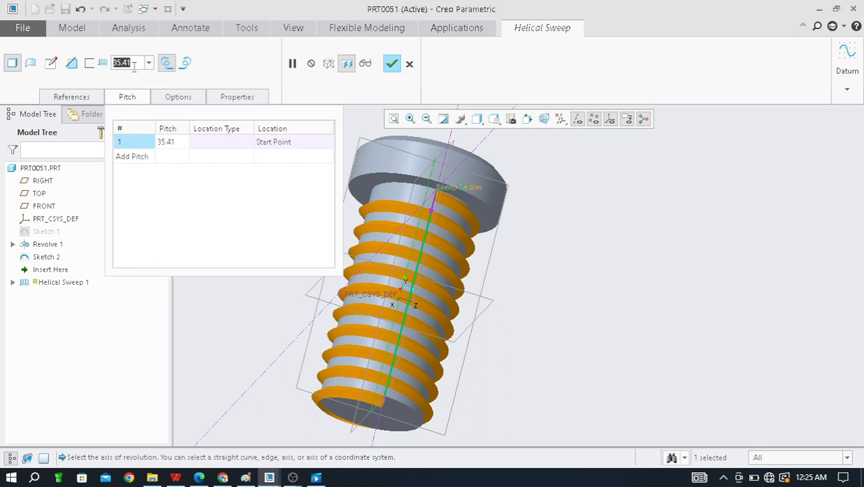
pyautogui.click(135, 62)
pyautogui.moveTo(136, 62); pyautogui.dragTo(89, 63)
pyautogui.write('4')
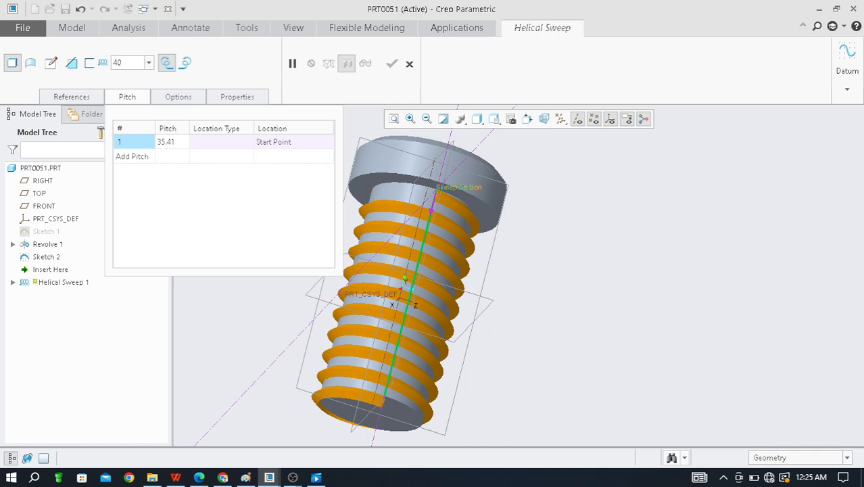
pyautogui.write('0')
pyautogui.press('Return')
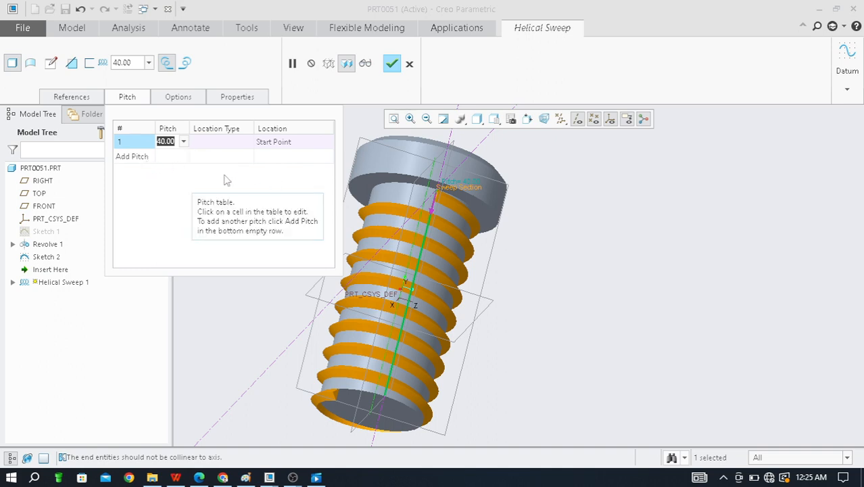
# Add a second pitch of 20 at the end point of the helical sweep and inspect the thread spacing.
pyautogui.click(130, 157)
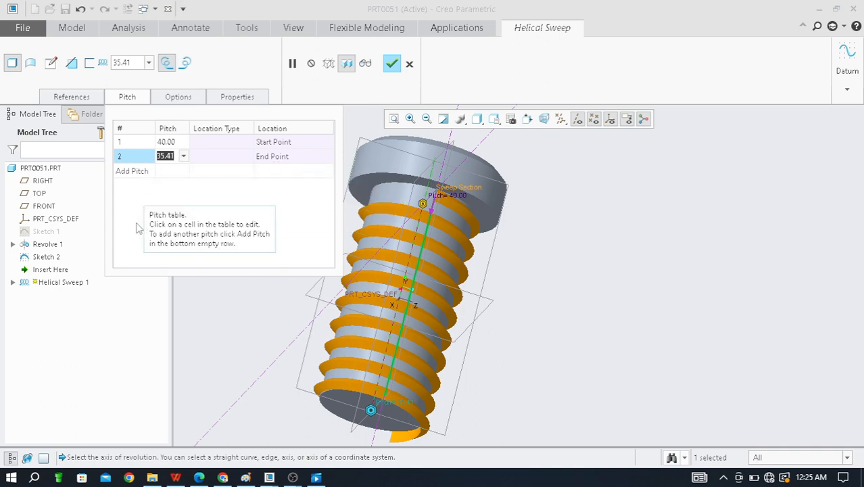
pyautogui.write('20')
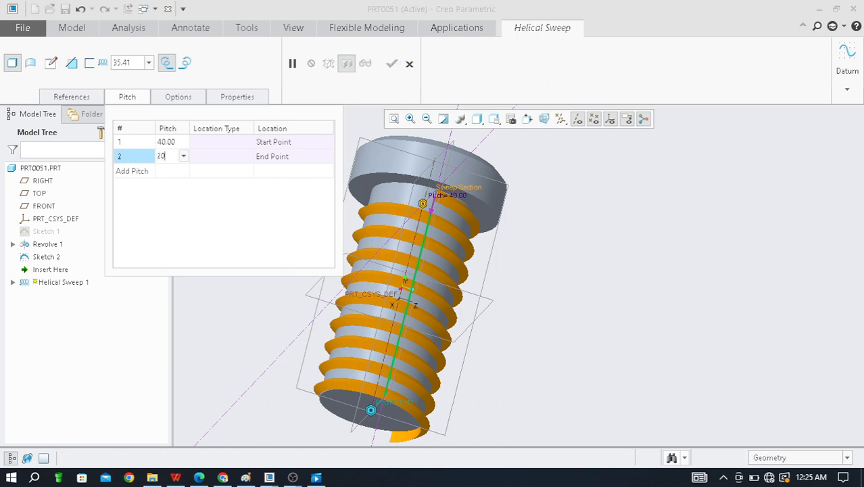
pyautogui.press('Return')
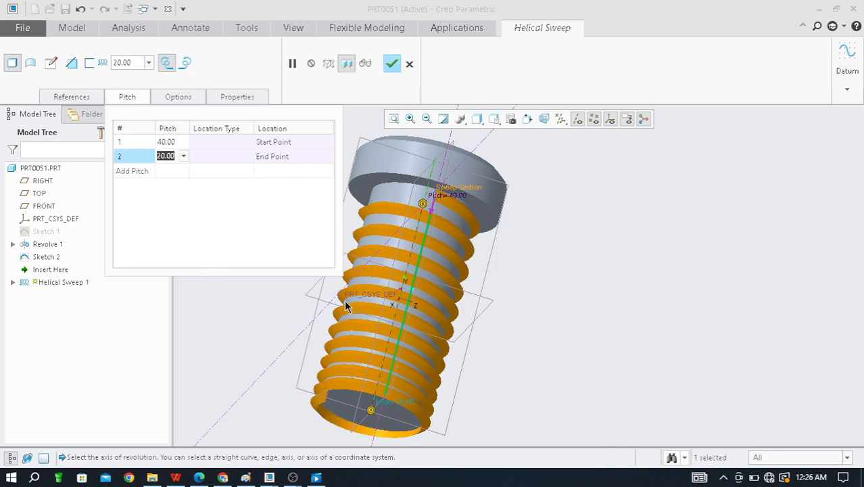
pyautogui.moveTo(345, 304); pyautogui.dragTo(420, 388, button='middle')
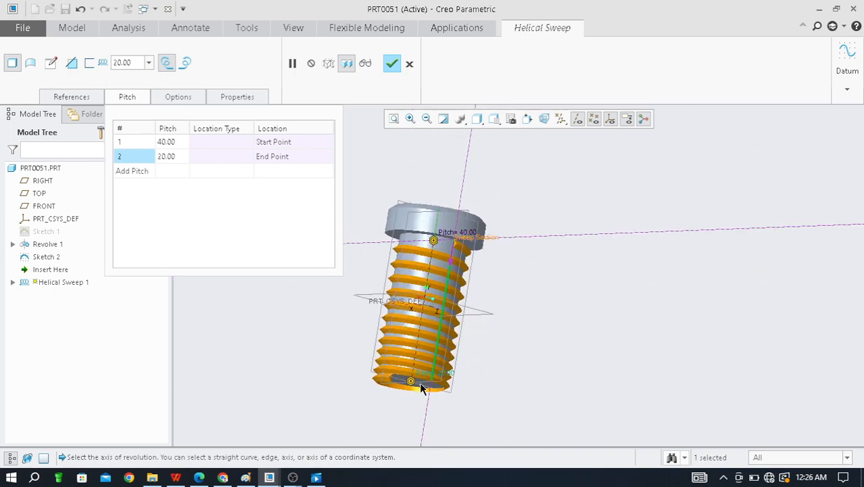
pyautogui.scroll(4, 418, 362)
pyautogui.scroll(-4, 421, 363)
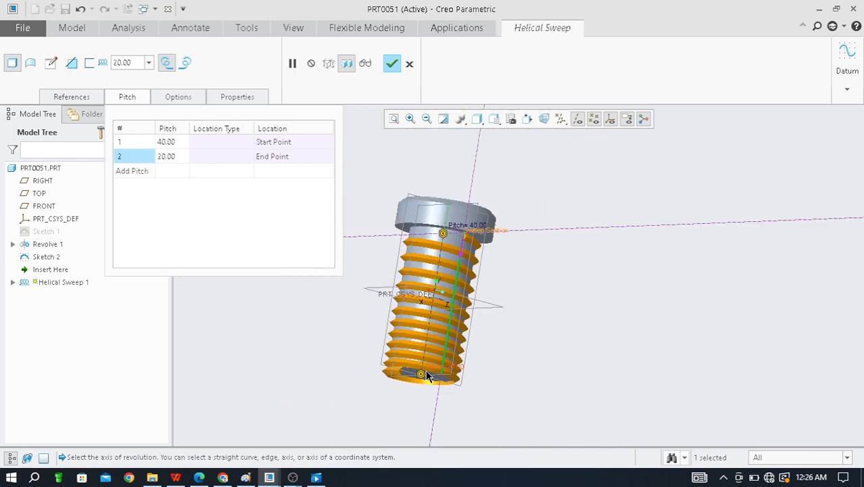
pyautogui.scroll(3, 444, 234)
pyautogui.scroll(-3, 484, 297)
pyautogui.moveTo(486, 303); pyautogui.dragTo(493, 257, button='middle')
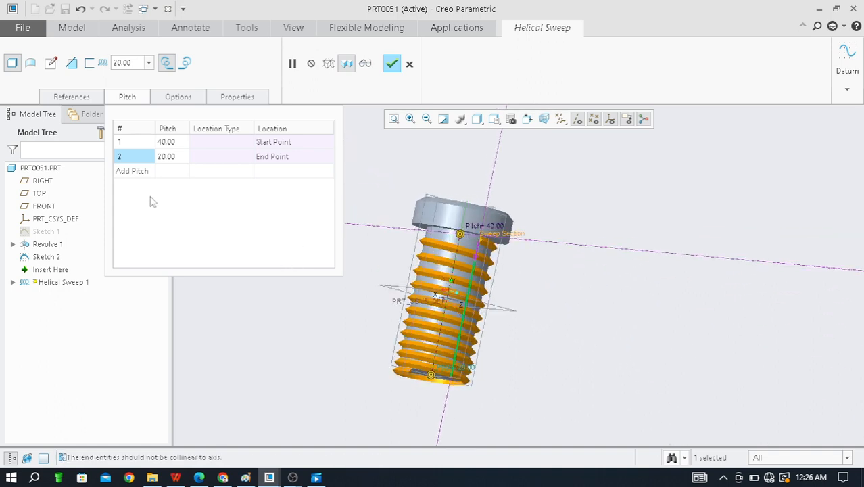
# Add a third pitch of 60 located by value at 177.06 along the helix and inspect the variable thread spacing.
pyautogui.click(128, 172)
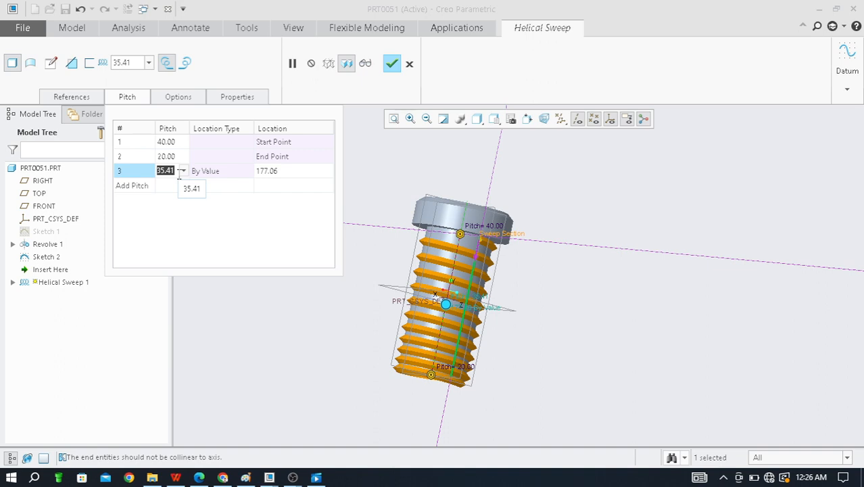
pyautogui.write('6')
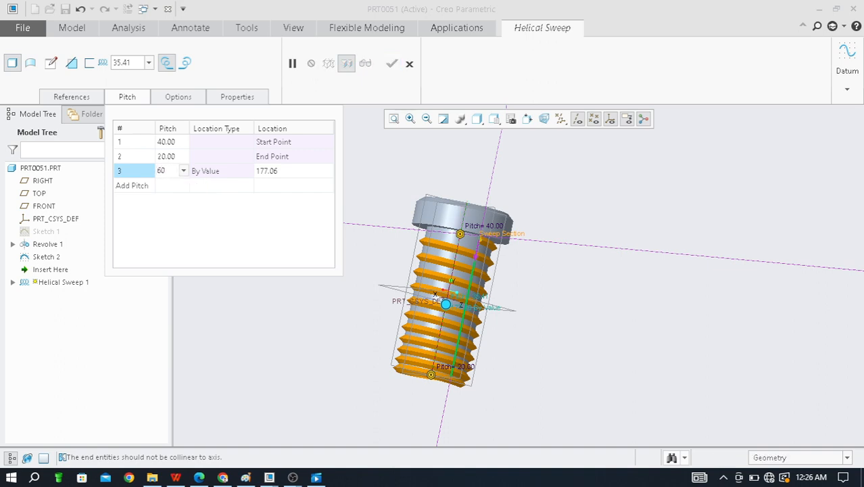
pyautogui.write('0')
pyautogui.press('Return')
pyautogui.scroll(-2, 450, 311)
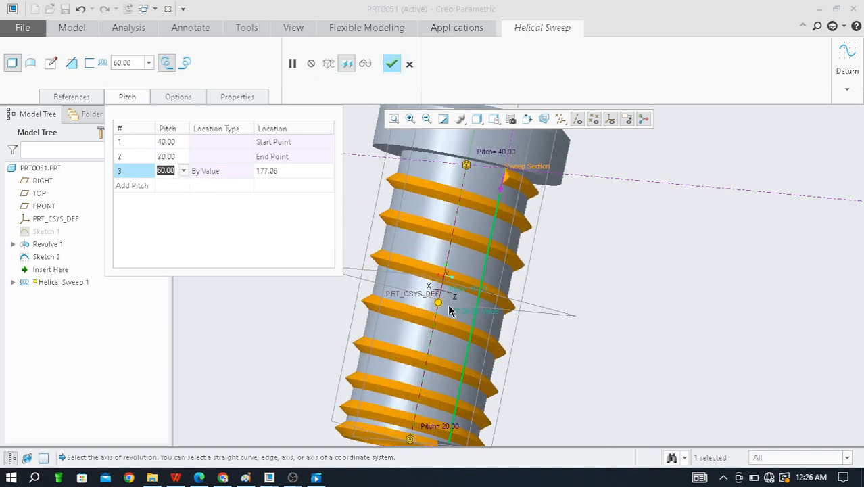
pyautogui.scroll(2, 429, 306)
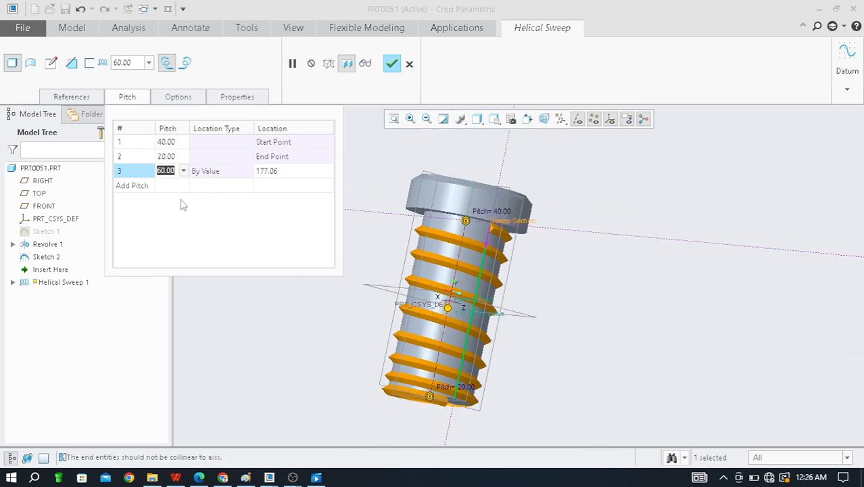
pyautogui.scroll(2, 467, 292)
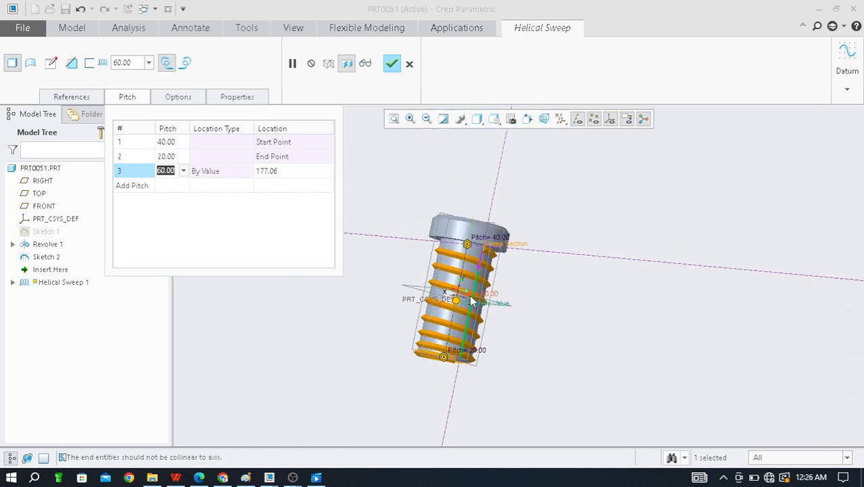
pyautogui.moveTo(458, 289); pyautogui.dragTo(428, 256, button='middle')
pyautogui.scroll(-3, 458, 313)
pyautogui.scroll(-3, 468, 267)
pyautogui.scroll(3, 451, 316)
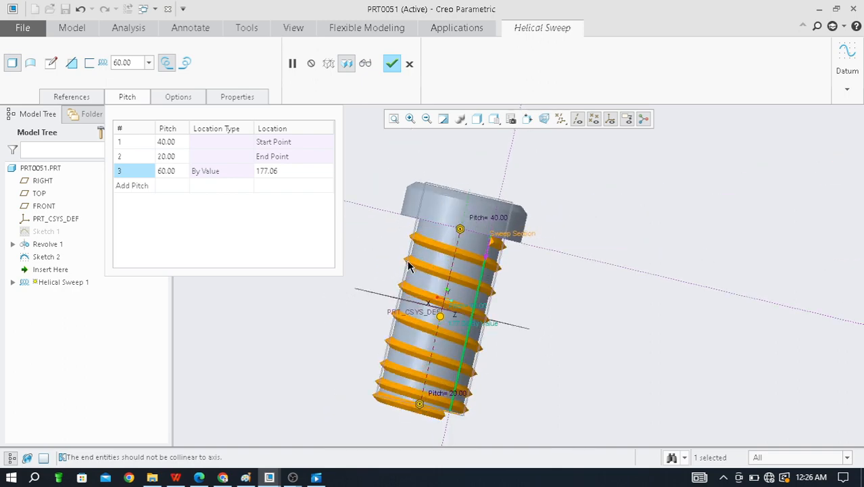
pyautogui.moveTo(459, 303)
pyautogui.mouseDown(button='middle')
pyautogui.moveTo(448, 303)
pyautogui.moveTo(459, 303)
pyautogui.mouseUp(button='middle')
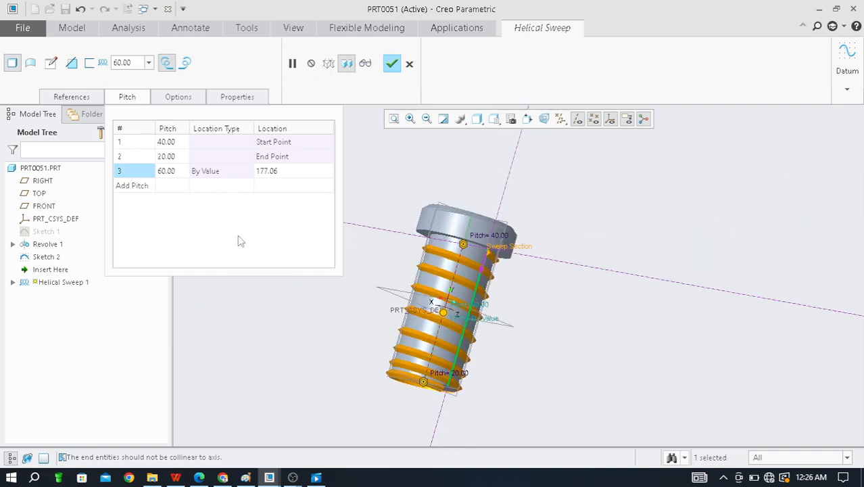
# Accept the left-hand variable-pitch helical sweep and inspect the finished thread on the bolt's shank.
pyautogui.click(393, 65)
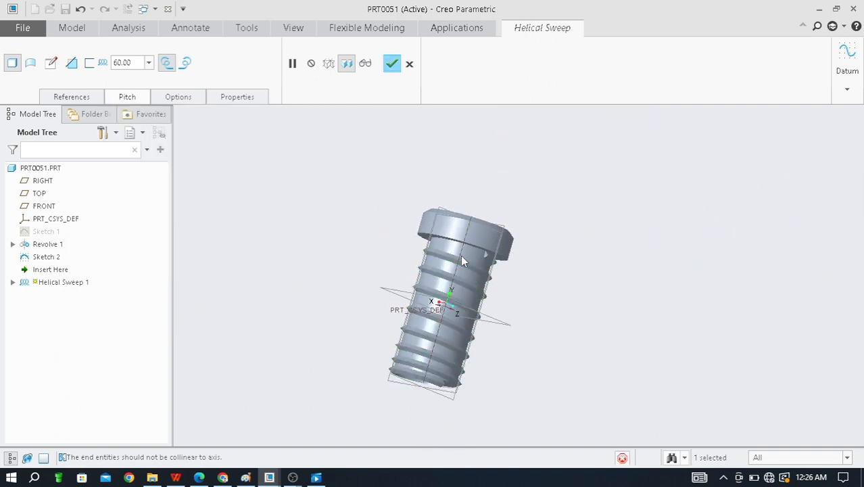
pyautogui.scroll(-3, 455, 288)
pyautogui.moveTo(451, 306); pyautogui.dragTo(427, 233, button='middle')
pyautogui.scroll(2, 418, 200)
pyautogui.scroll(-2, 441, 226)
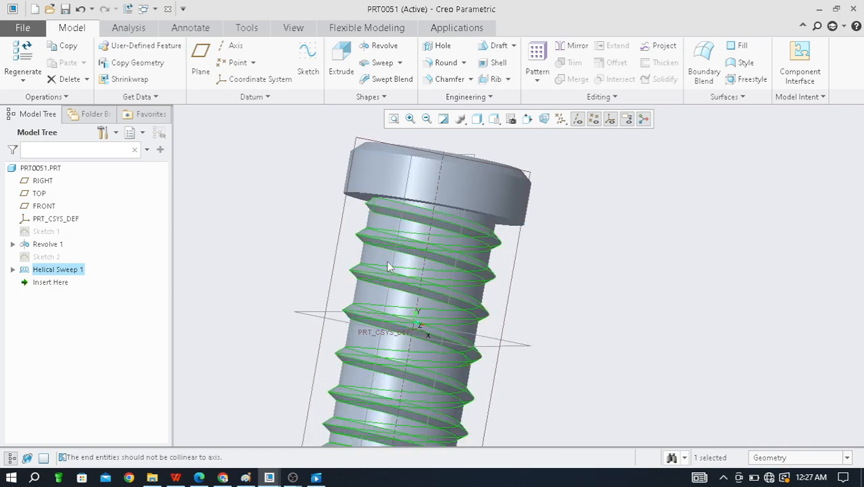
pyautogui.moveTo(293, 477)
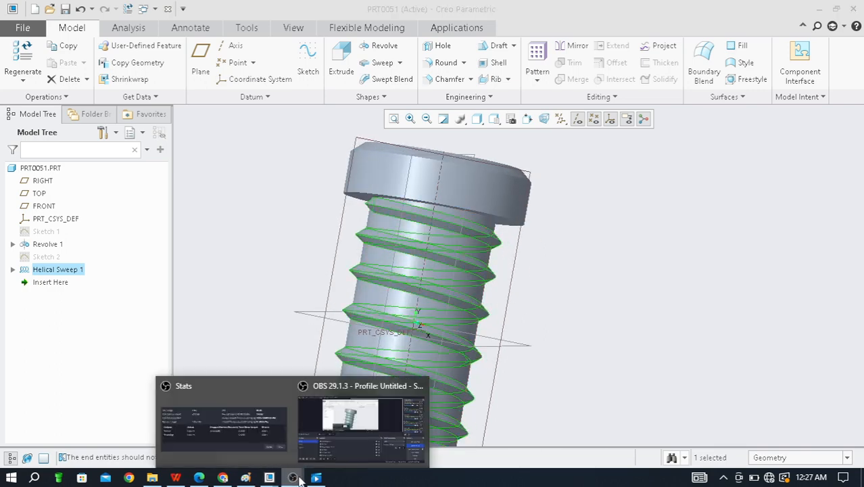
pyautogui.click(363, 425)
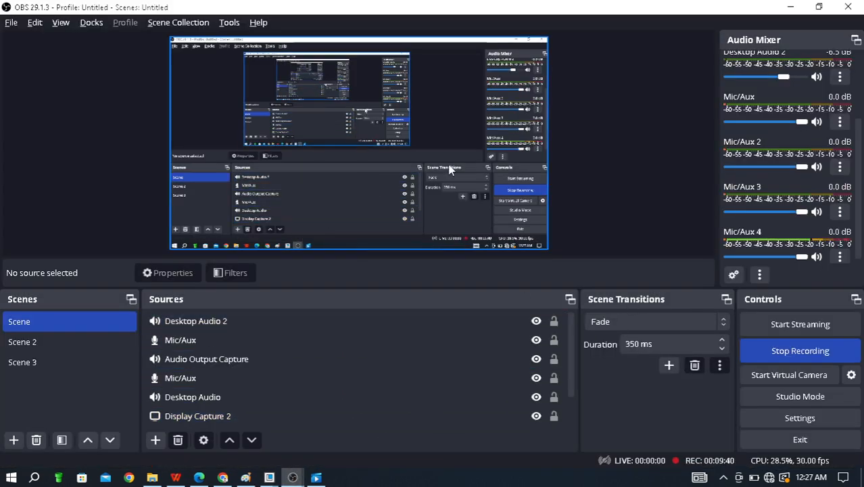